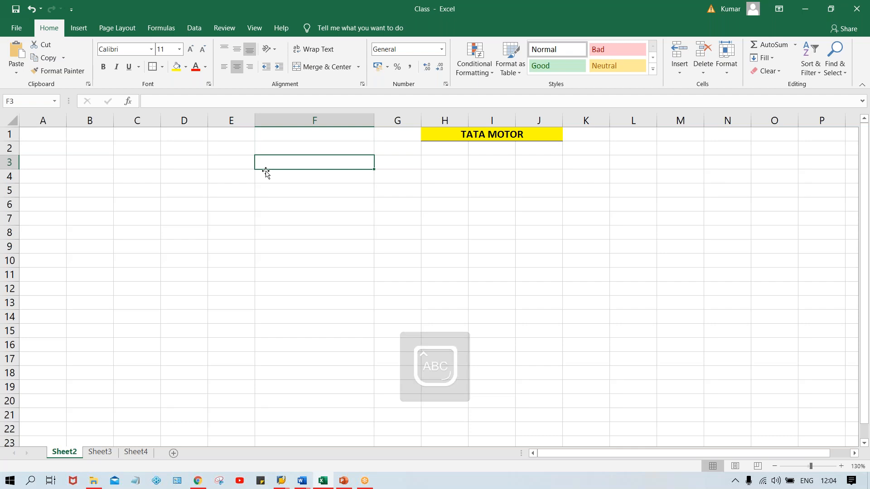
Enter the debit line "RENT ACT DR." in cell F3 with the amount 500 beside it in G3.
type("CT DR.")
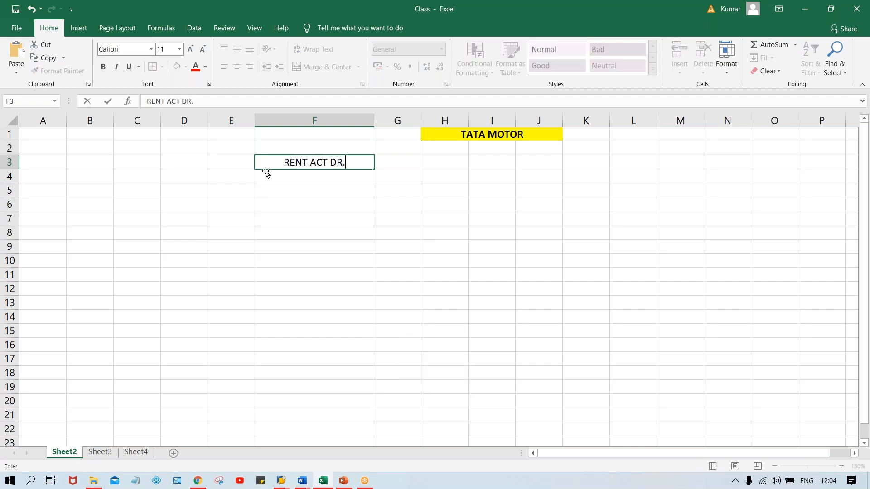
key("Tab")
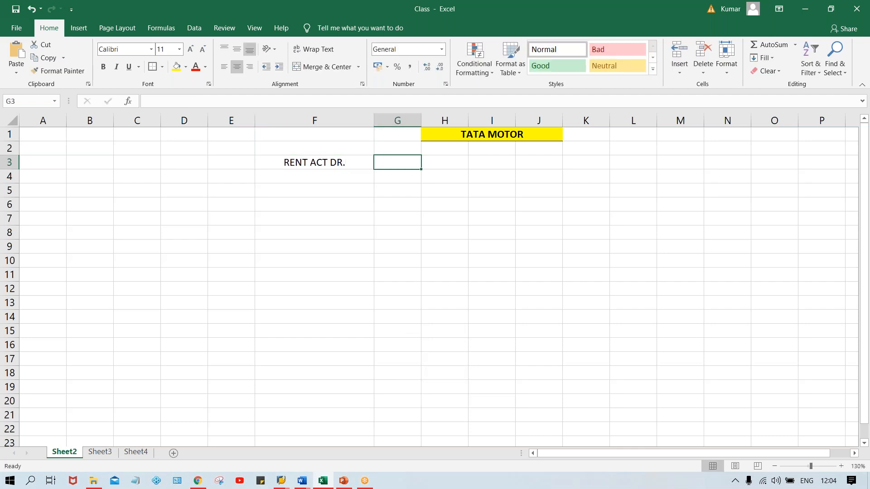
type("500")
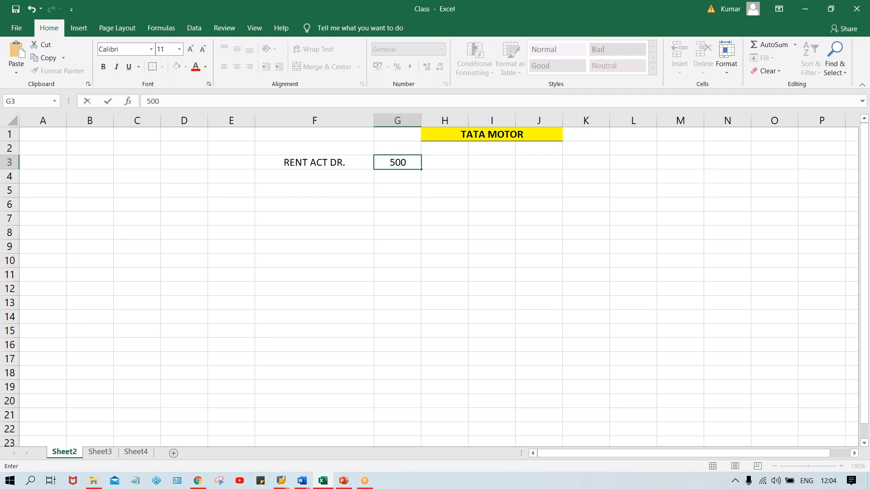
key("Left")
key("Down")
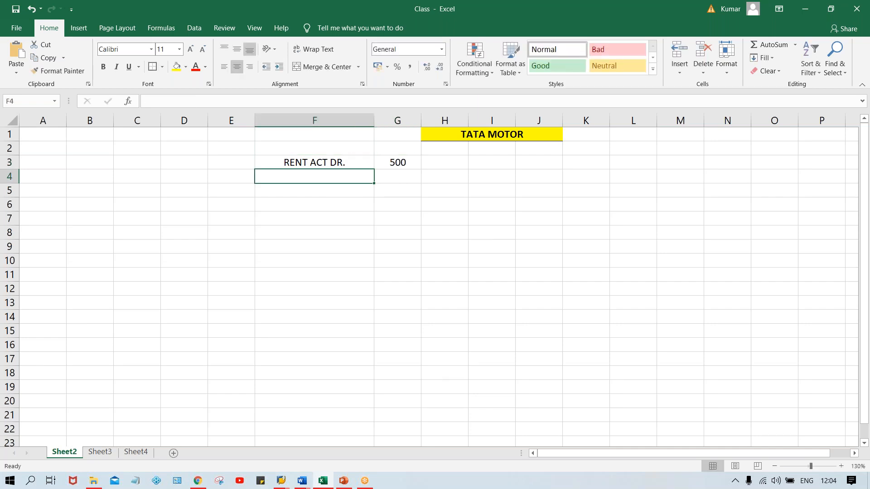
Enter the credit line "BANK ACT. CR." in cell F4 with the amount 500 beside it in G4.
type("BA")
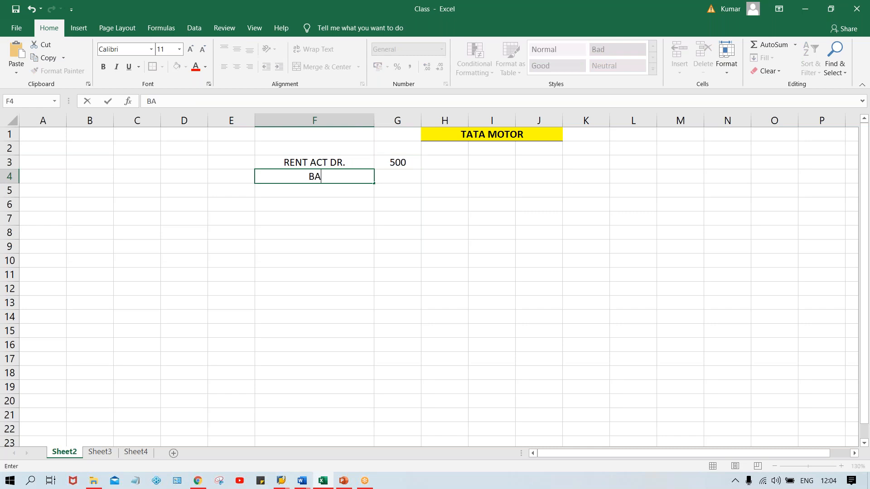
type("NK ACT")
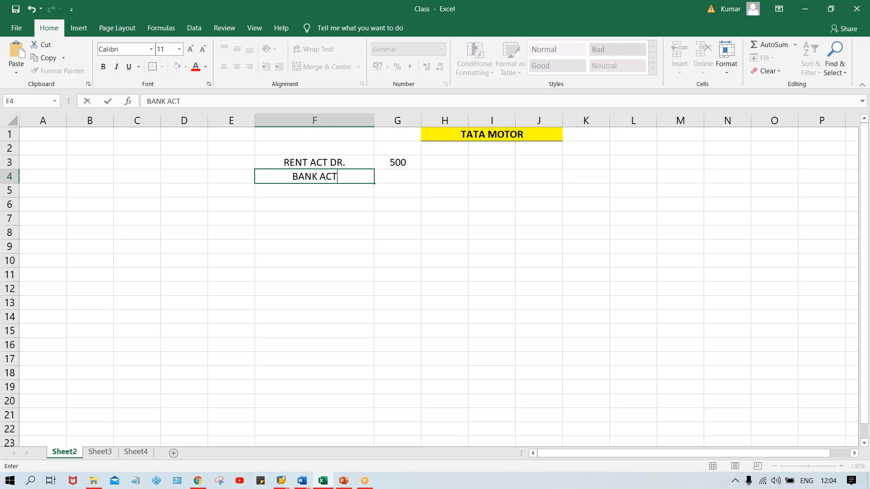
type(". CR.")
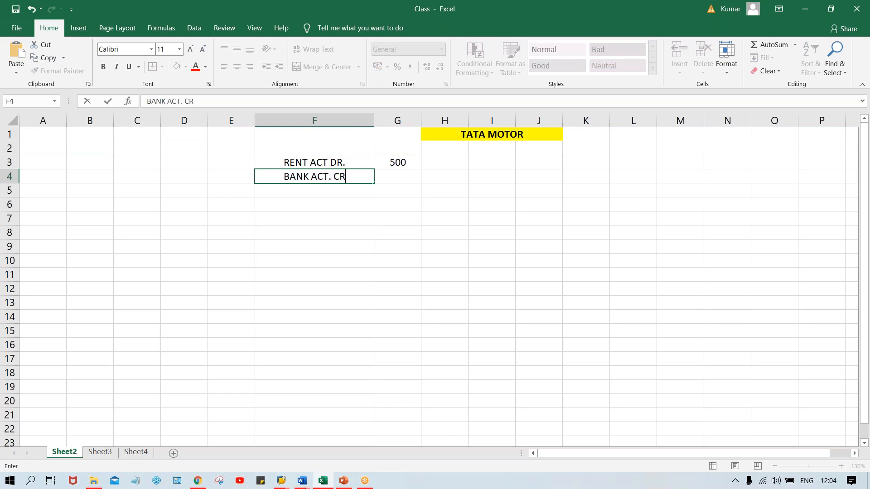
key("Right")
type("500")
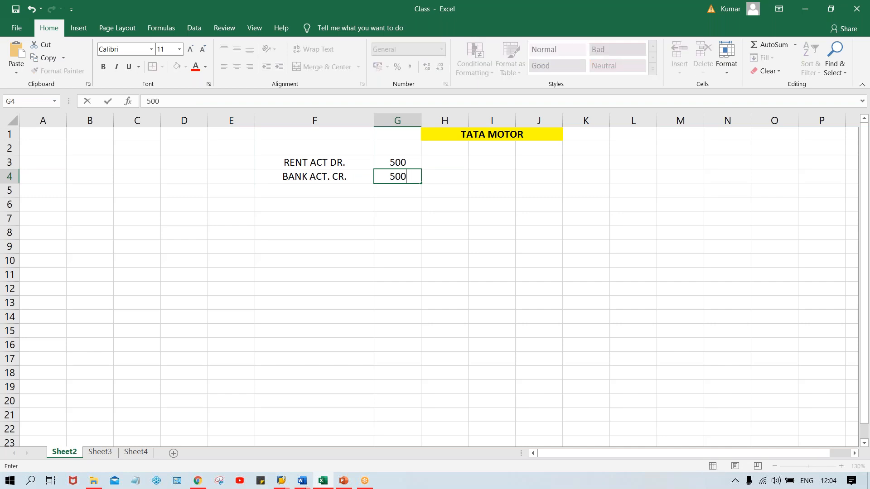
key("Return")
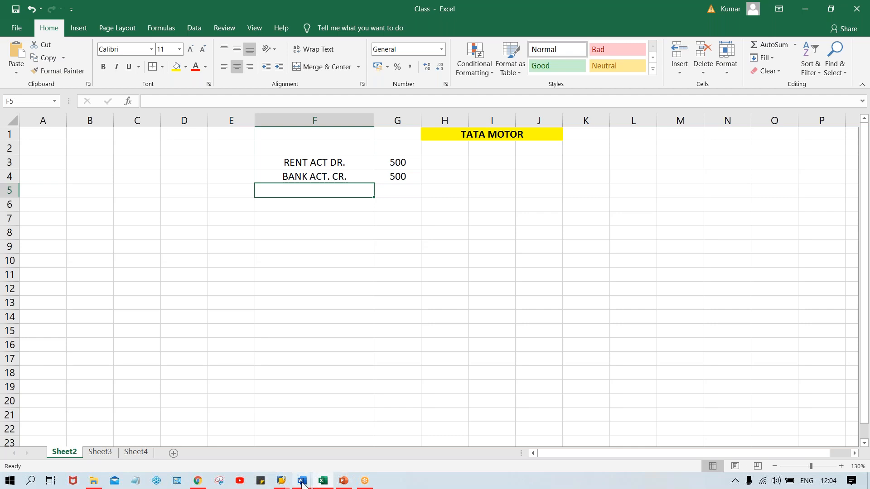
Switch to SAP Easy Access and open transaction F-02 for G/L account posting.
mouse_move(281, 481)
left_click(343, 445)
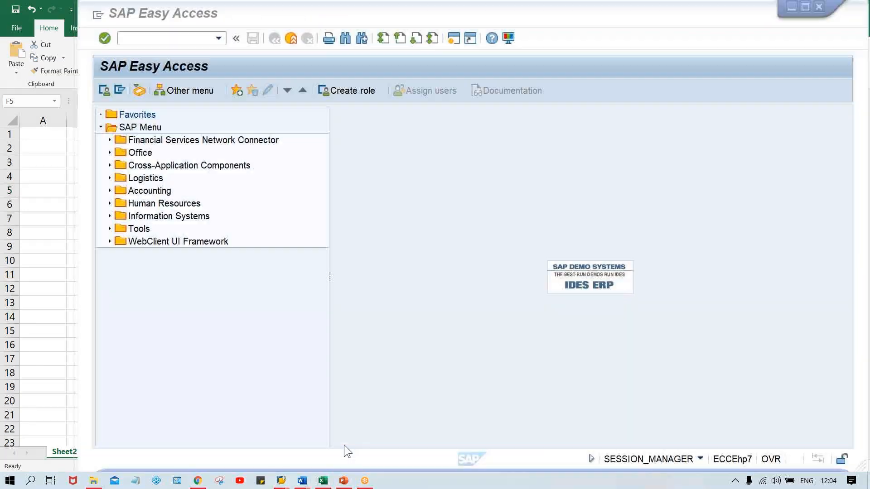
left_click(135, 36)
type("F-02")
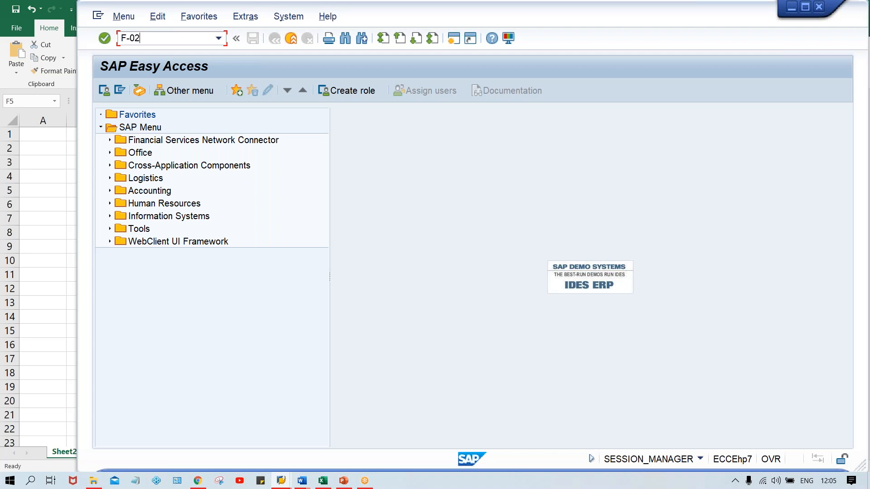
key("Return")
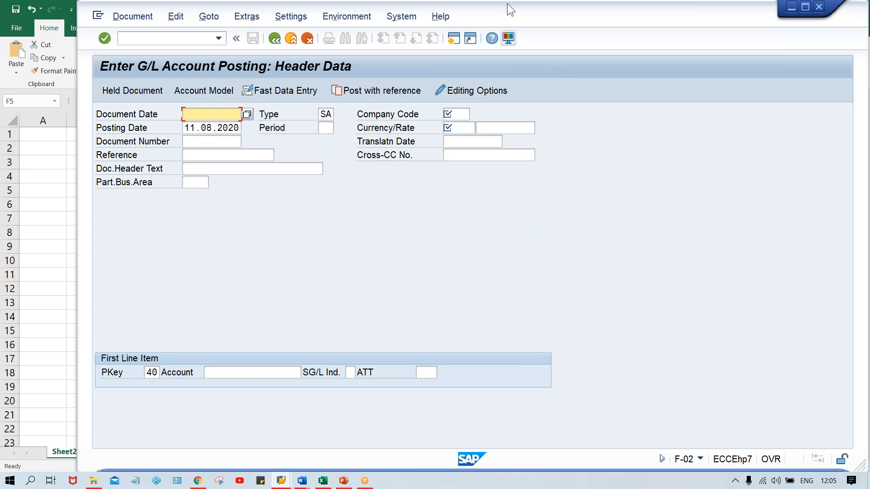
key("F4")
left_click(336, 6)
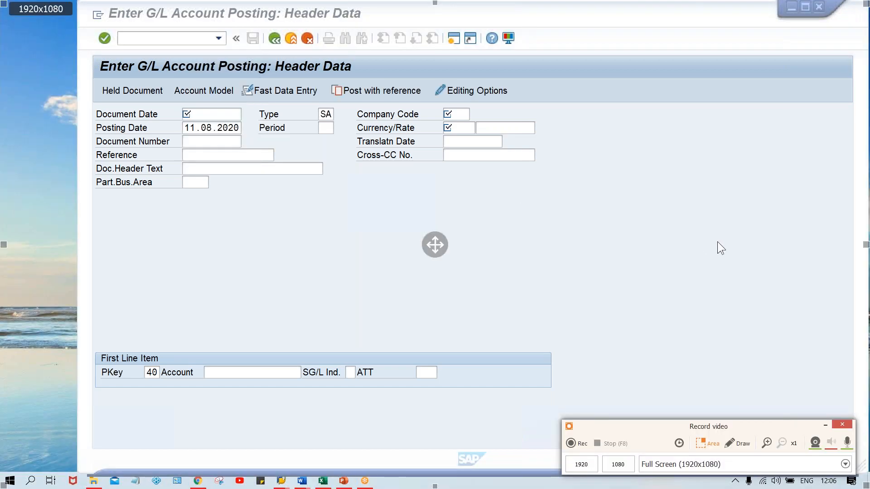
Draw a thick red rectangle around the header data fields with the screen recorder's Draw tool, replacing the thin outline.
left_click(717, 241)
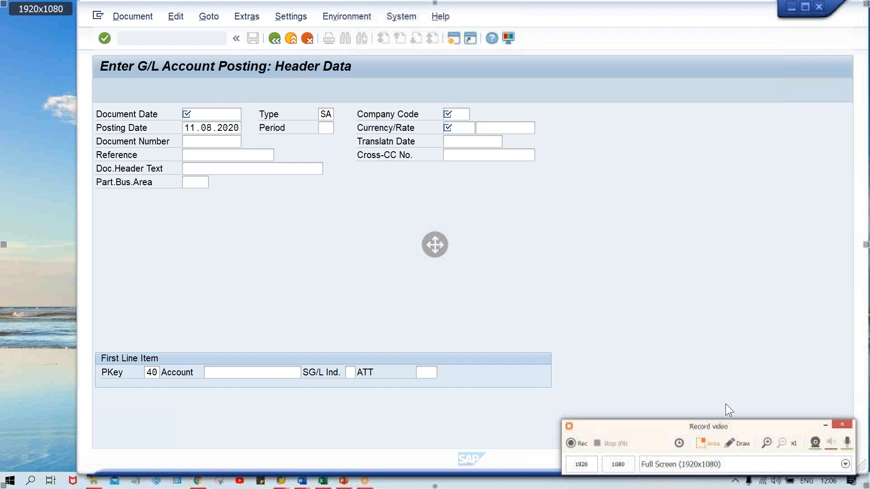
left_click(738, 443)
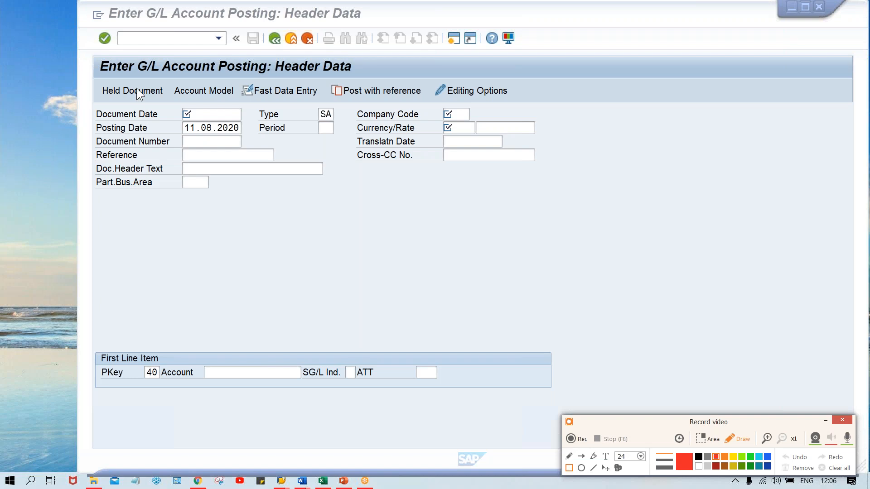
mouse_move(88, 53)
left_mouse_down()
mouse_move(605, 209)
mouse_move(547, 197)
mouse_move(540, 184)
left_mouse_up()
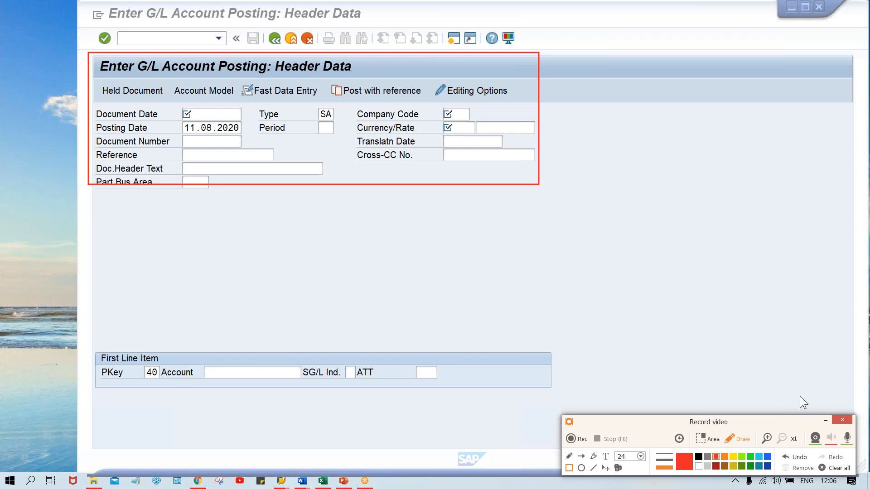
key("ctrl+z")
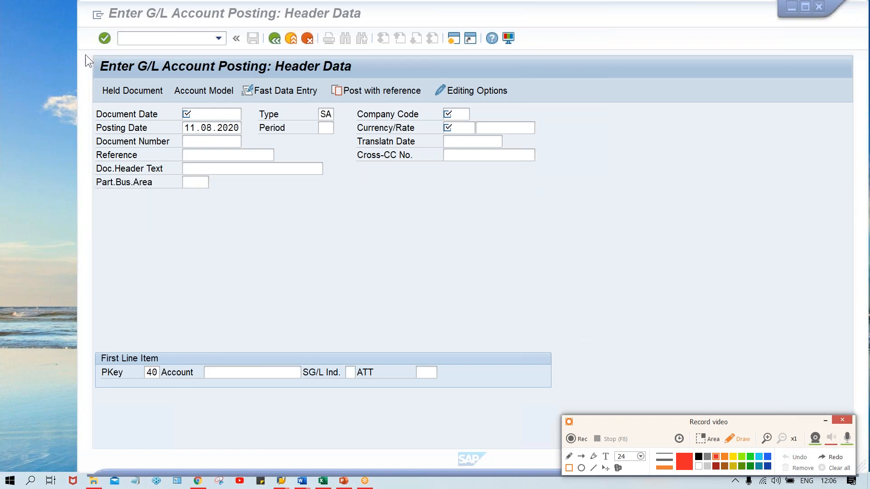
left_click_drag(88, 51, 592, 223)
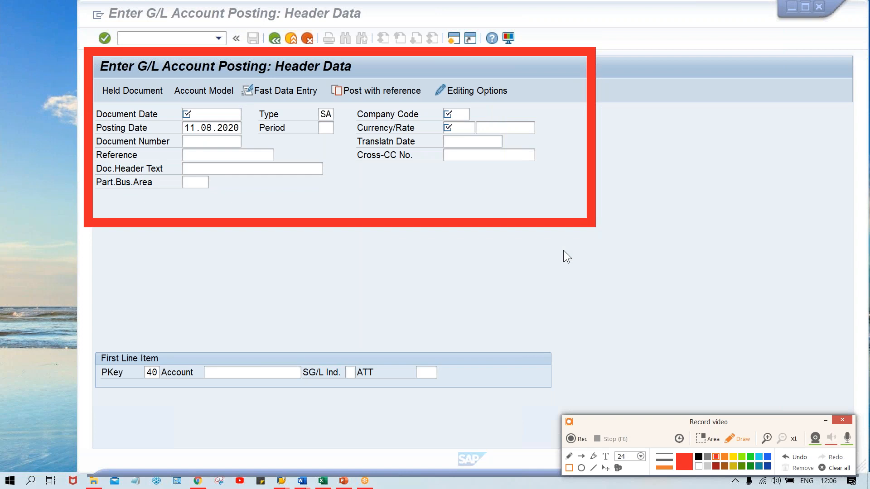
Add the red text label "Header part" inside the header rectangle and set its font size to 72.
left_click(605, 455)
key("Caps_Lock")
type("Header part")
left_click(640, 456)
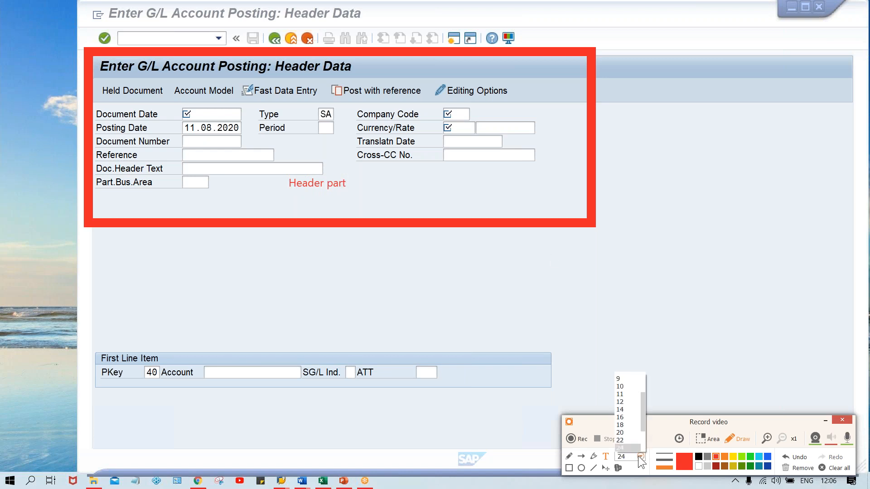
left_click_drag(642, 425, 644, 448)
left_click(621, 433)
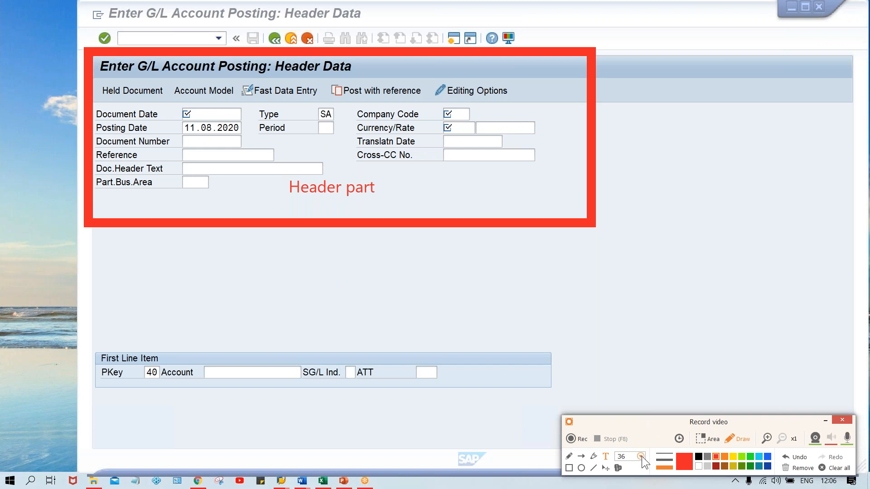
left_click(641, 456)
left_click(629, 440)
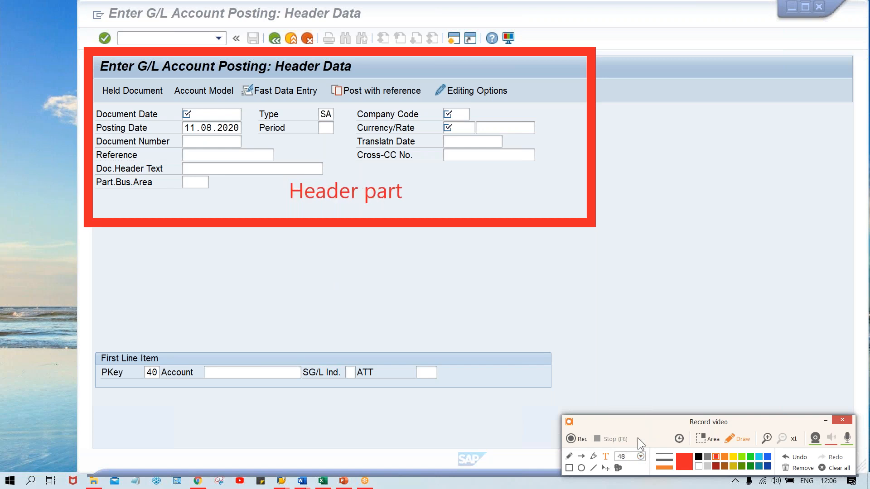
left_click(635, 459)
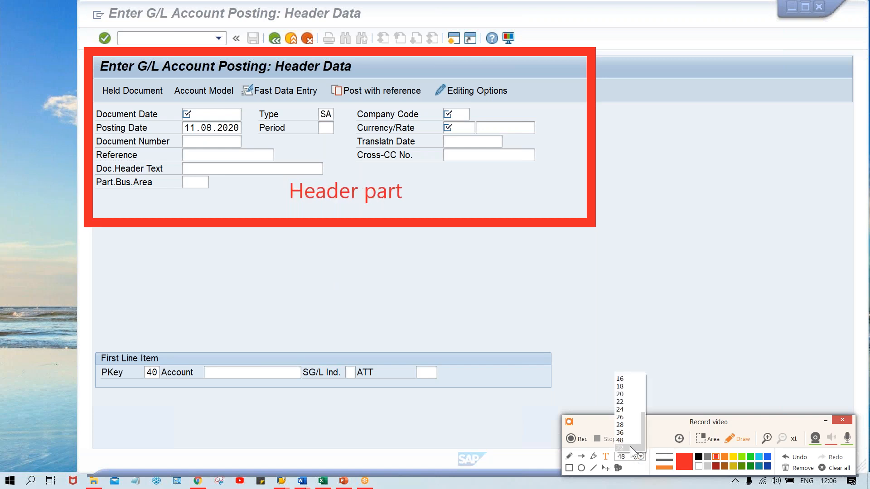
left_click(630, 446)
left_click(636, 267)
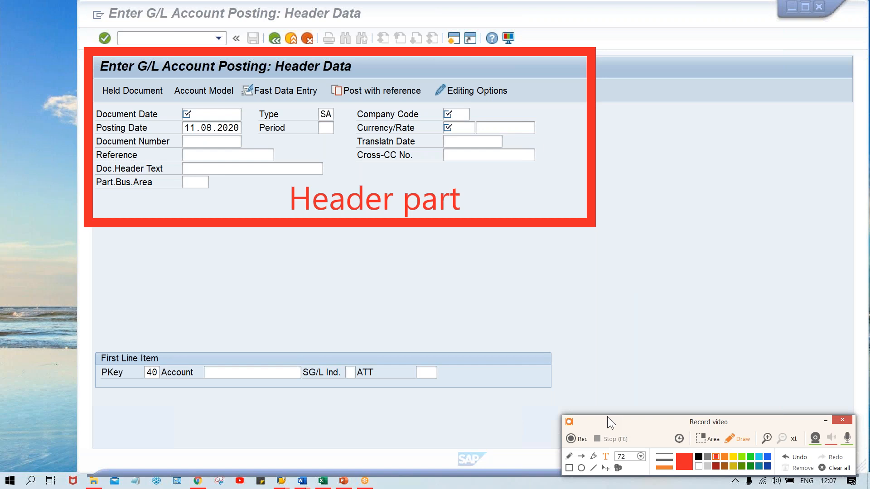
Draw a thick red rectangle around the First Line Item section.
left_click(735, 440)
left_click(735, 440)
left_click(570, 468)
mouse_move(93, 338)
left_mouse_down()
mouse_move(436, 434)
mouse_move(575, 414)
mouse_move(575, 406)
mouse_move(569, 417)
left_mouse_up()
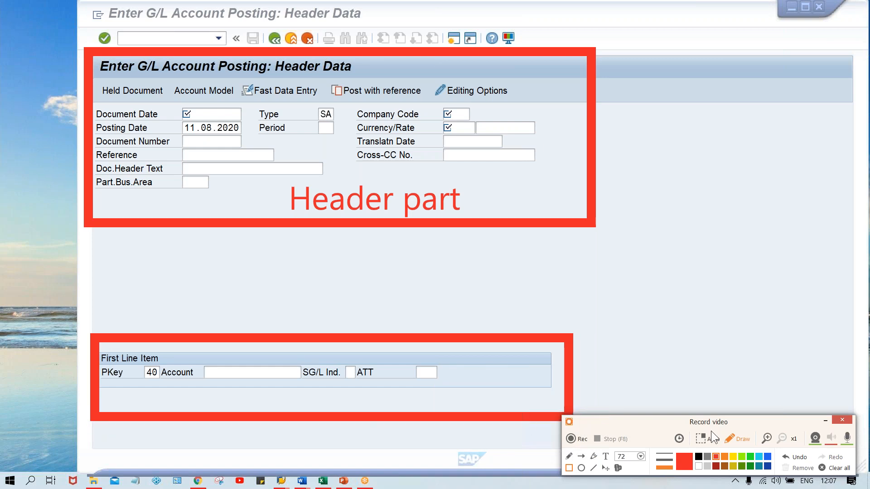
Label the First Line Item rectangle with the red text "line item-FSV/FSG".
left_click(606, 456)
type("ine")
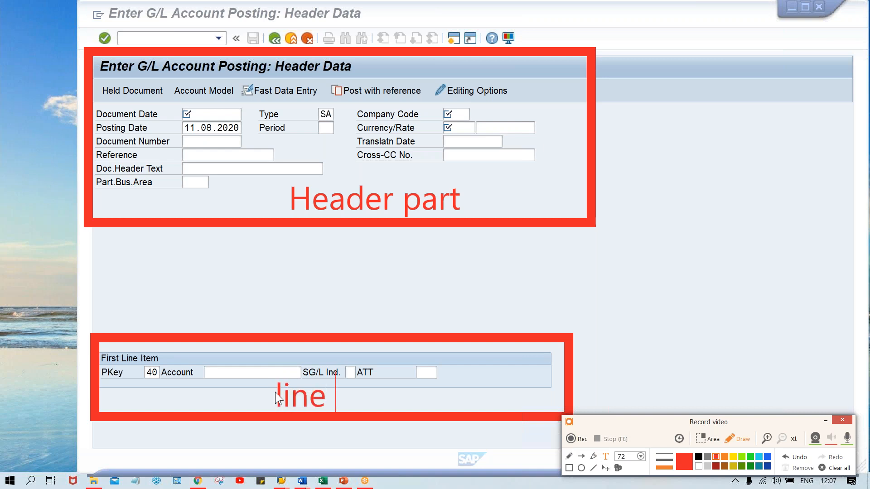
type(" item")
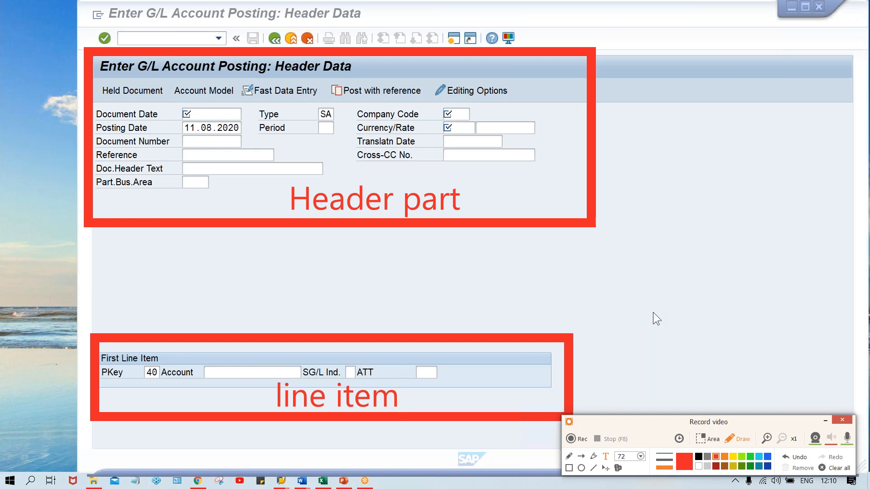
type("-")
key("Caps_Lock")
type("FS")
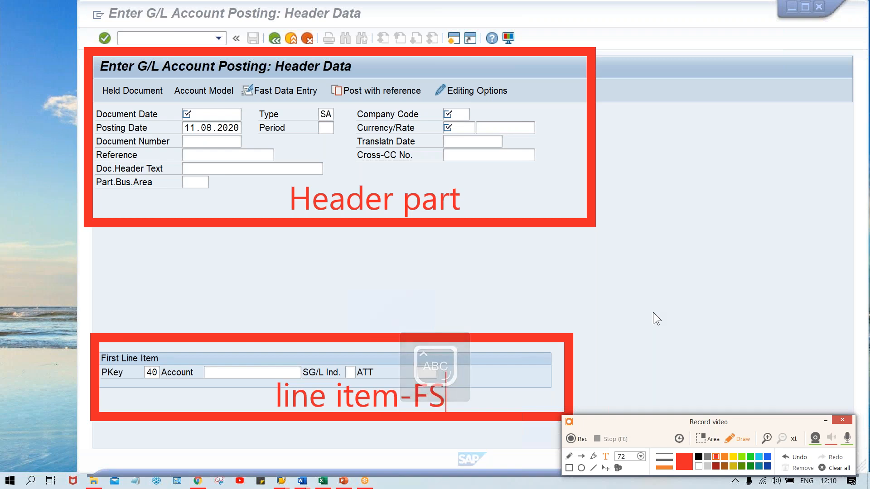
type("V/FSG")
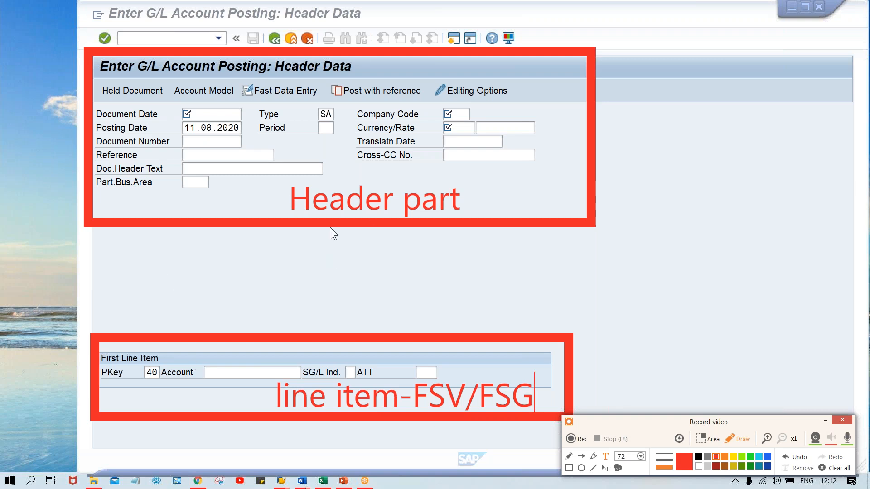
Undo all the drawn rectangles and text labels, and minimize the screen recorder's toolbar.
key("ctrl+z")
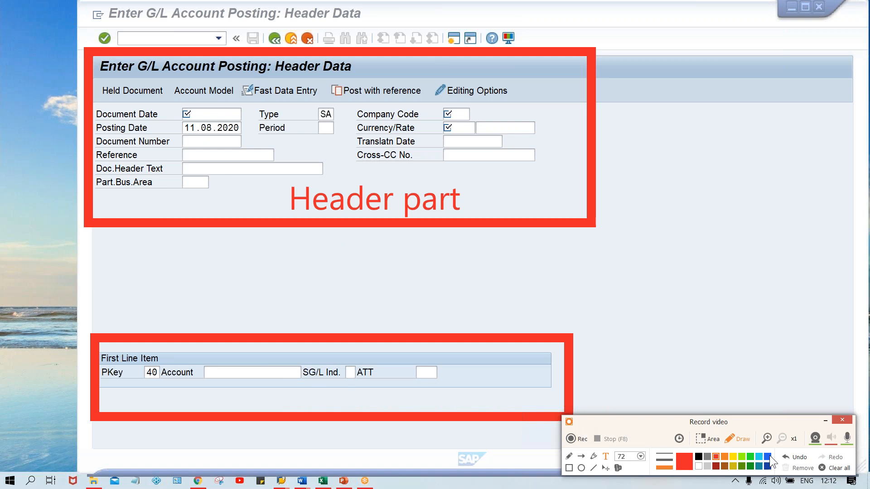
left_click(792, 457)
left_click(793, 457)
left_click(792, 457)
left_click(792, 457)
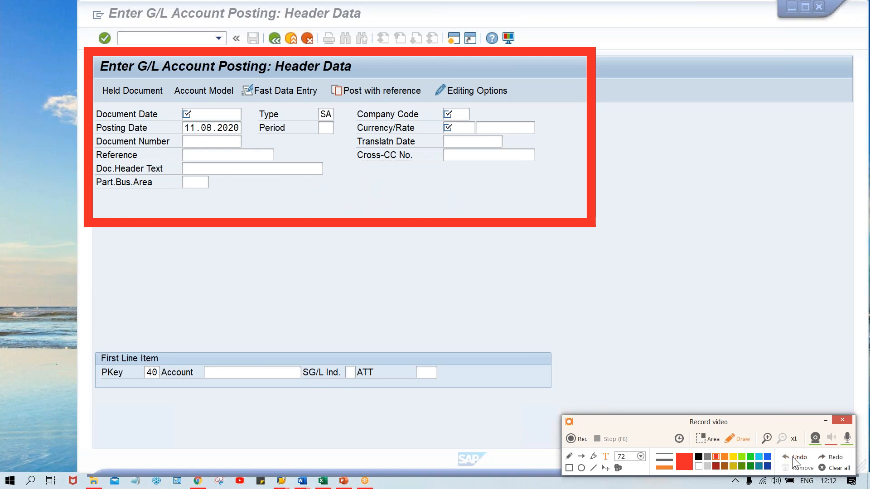
left_click(792, 457)
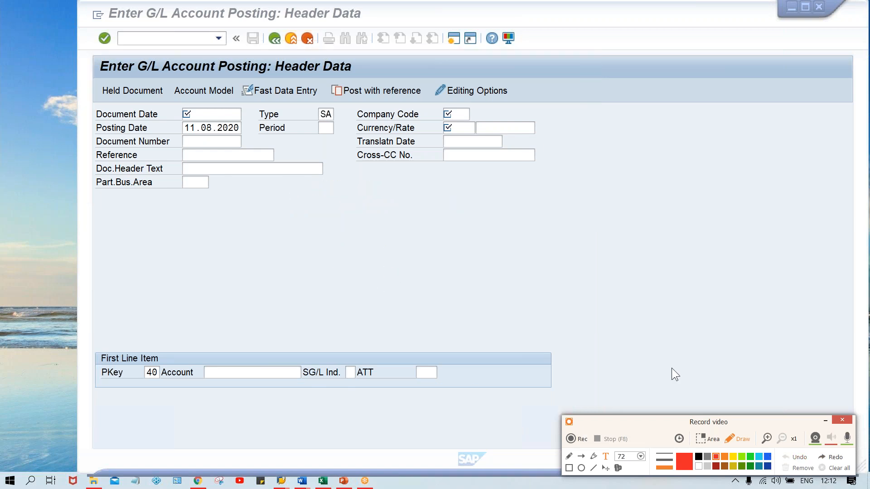
left_click(828, 418)
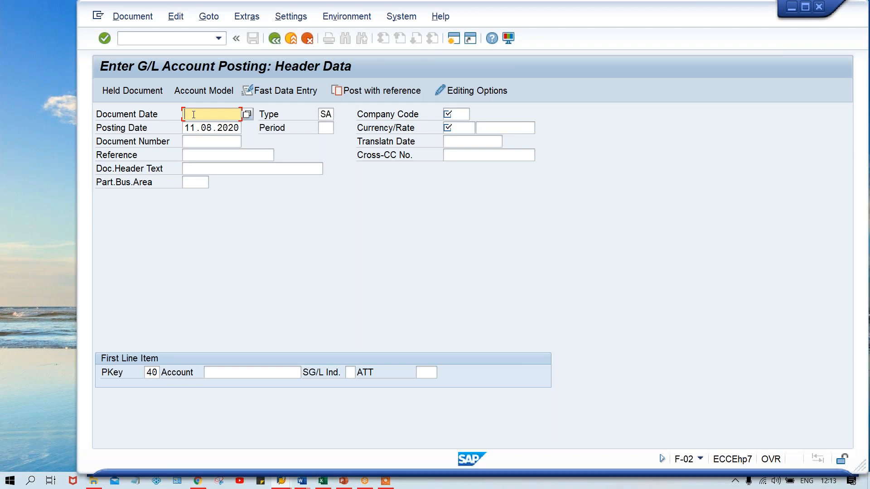
Set the Document Date of the G/L posting header to 11.08.2020.
type("11.08.2020")
left_click(196, 127)
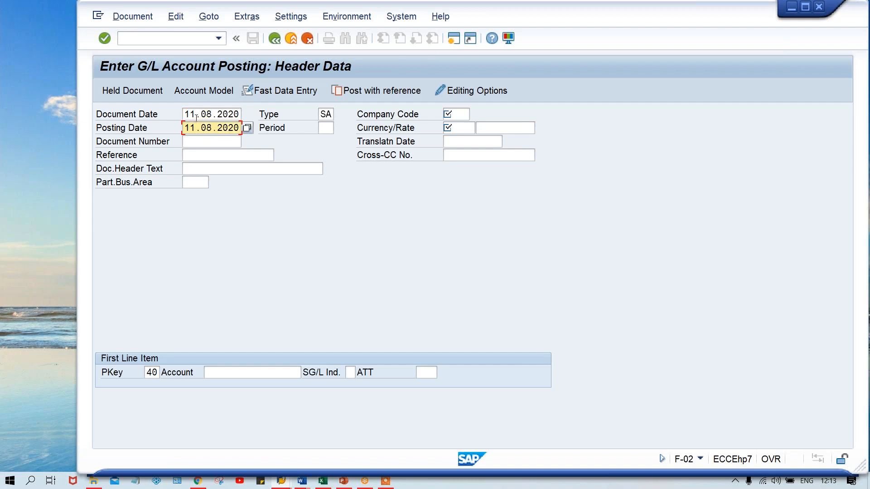
left_click(195, 114)
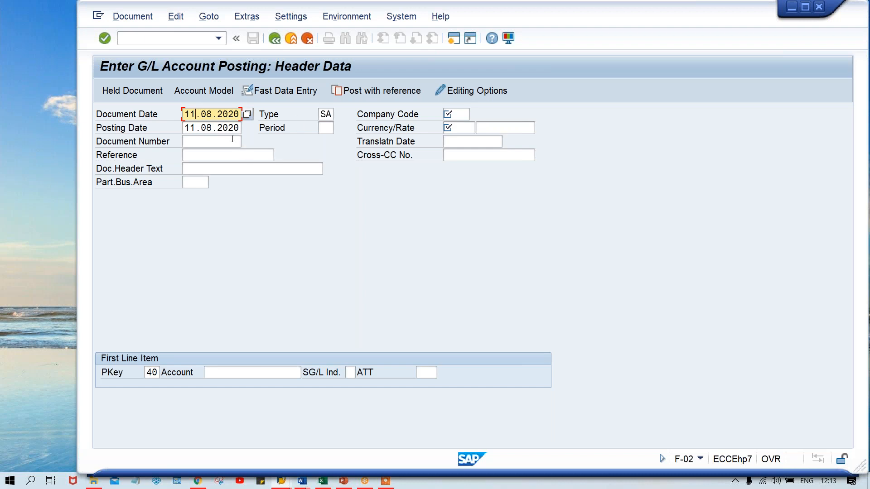
Set the Company Code of the G/L posting header to TM00.
left_click(454, 113)
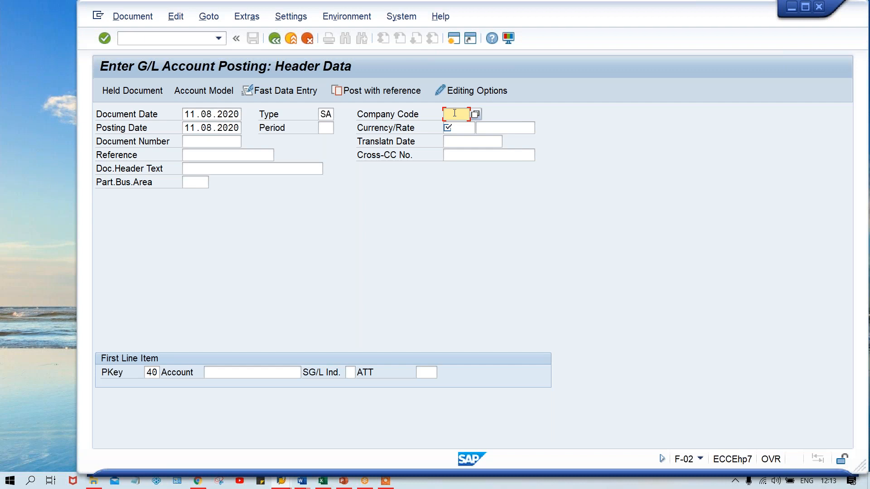
type("TM00")
key("Tab")
key("Tab")
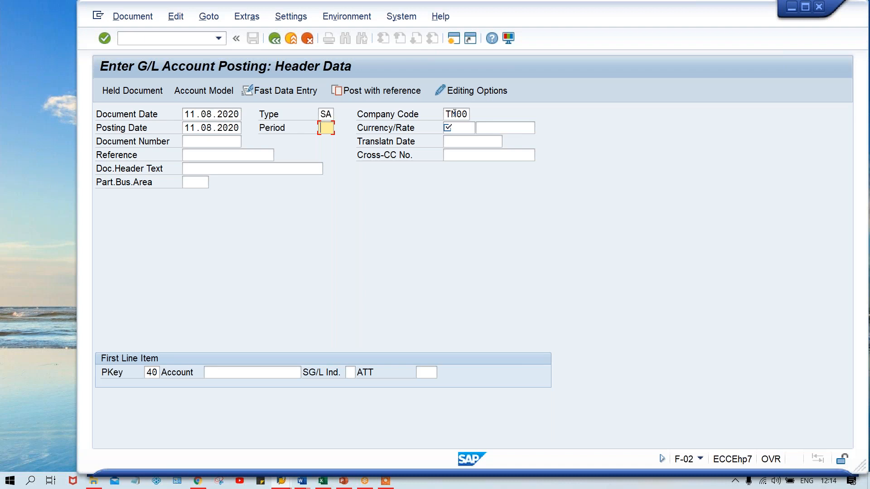
type("5")
key("BackSpace")
Open a new SAP session and run transaction OB37 for the company code fiscal year variant assignments.
left_click(450, 39)
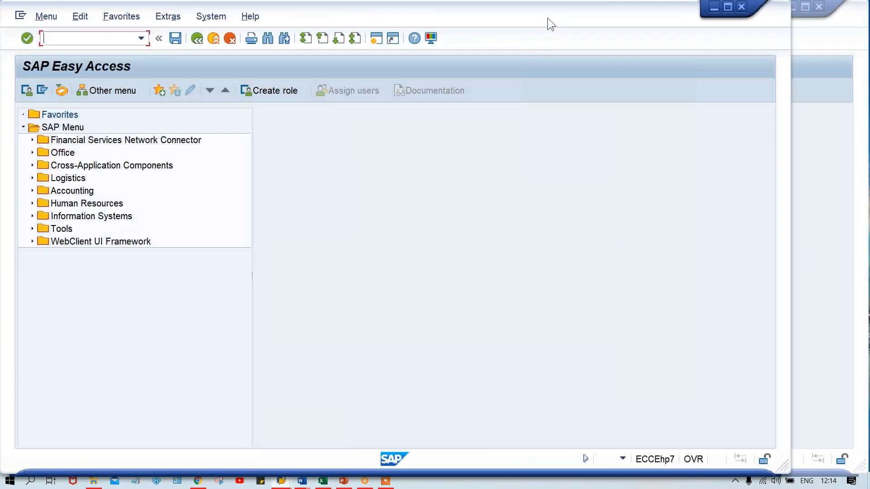
left_click_drag(549, 17, 637, 24)
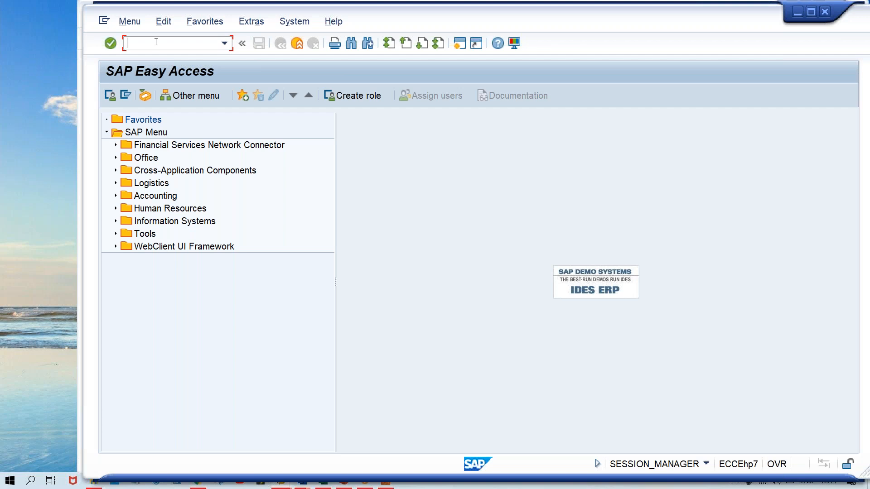
type("OB37")
key("Return")
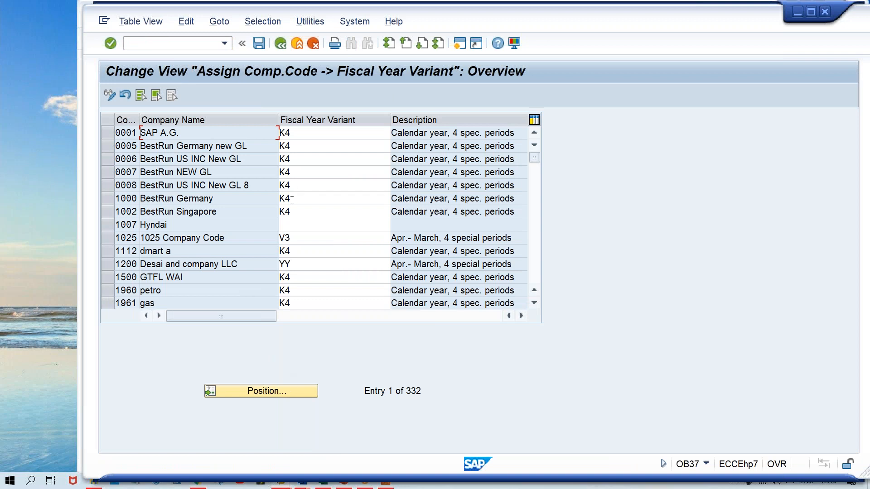
Set the fiscal year variant of company code 1007 (Hyndai) to K4.
left_click(290, 224)
type("K4")
key("Return")
Jump to company code TM00 in the assignment list and check its fiscal year variant.
left_click(265, 394)
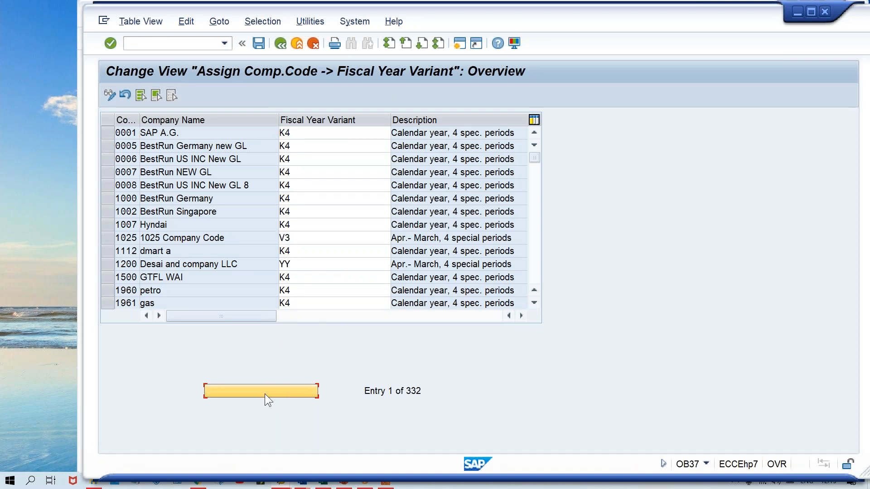
type("TR00")
key("Return")
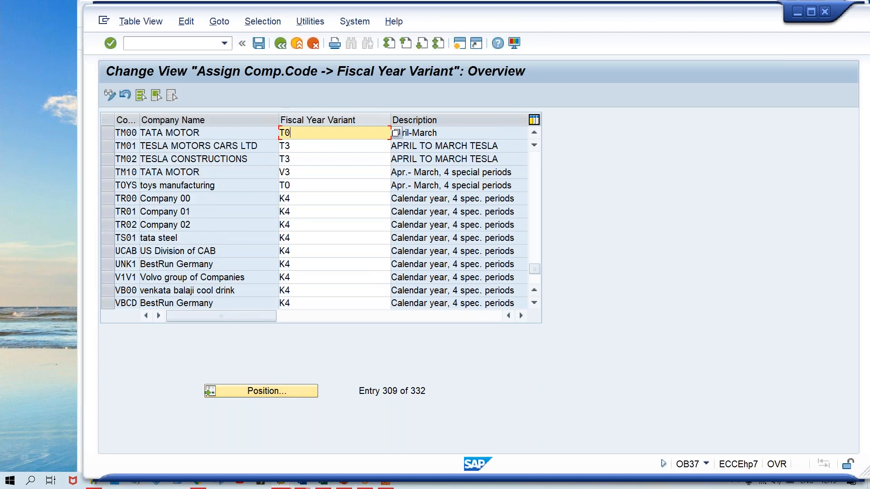
left_click_drag(296, 132, 273, 134)
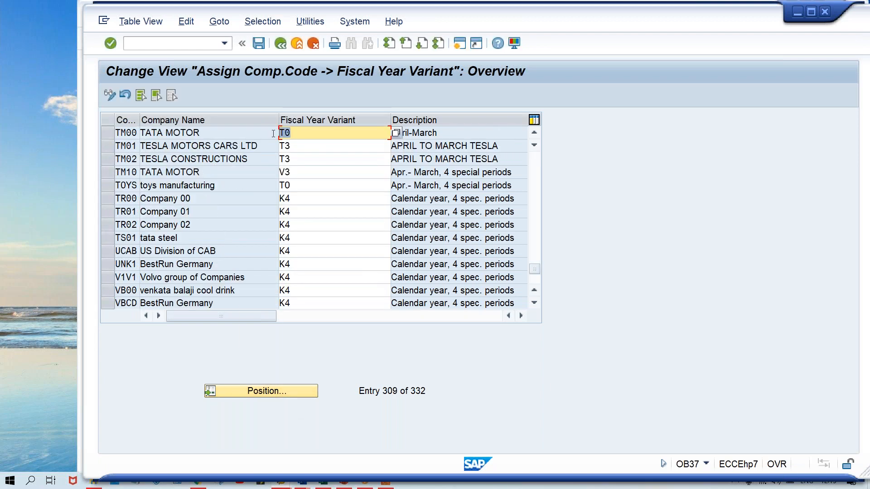
left_click(463, 138)
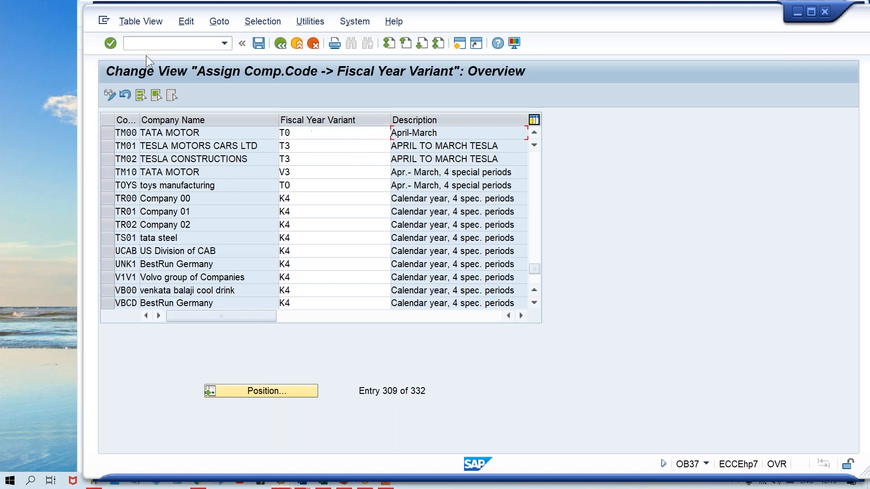
Run transaction OB29 and display the periods of fiscal year variant T0 (April-March).
type("/NOB29")
key("Return")
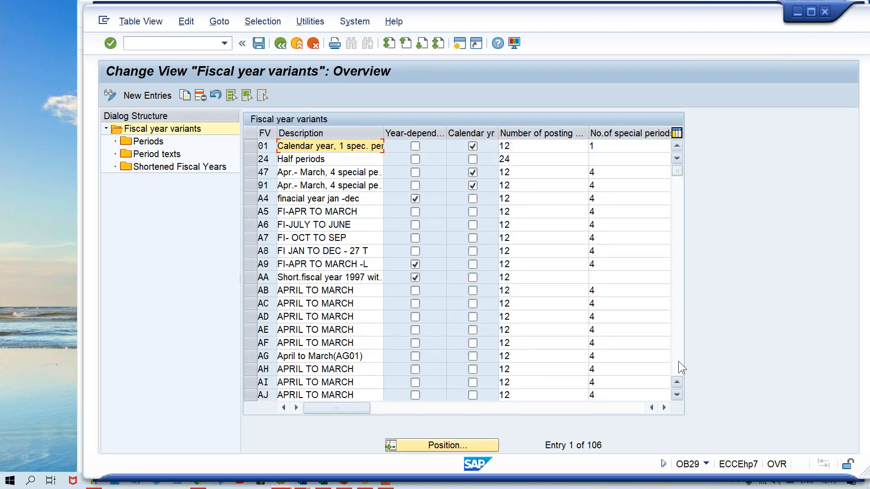
scroll(678, 362, "down", 1)
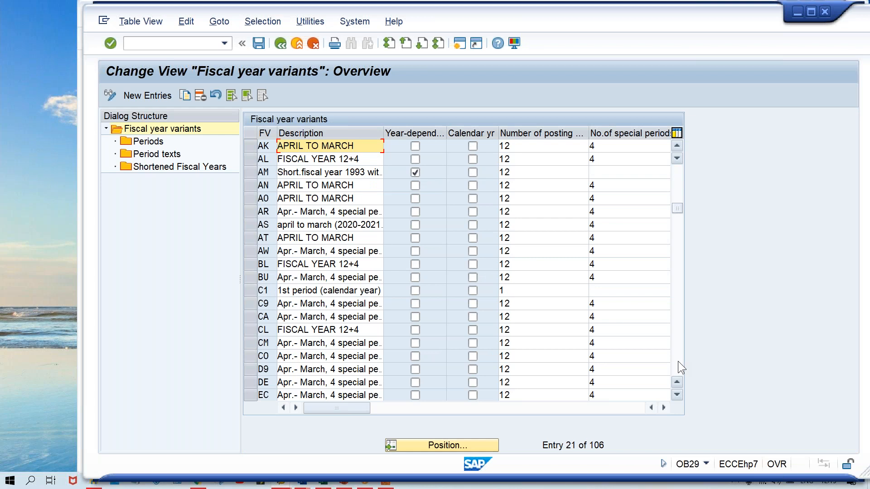
scroll(679, 362, "down", 1)
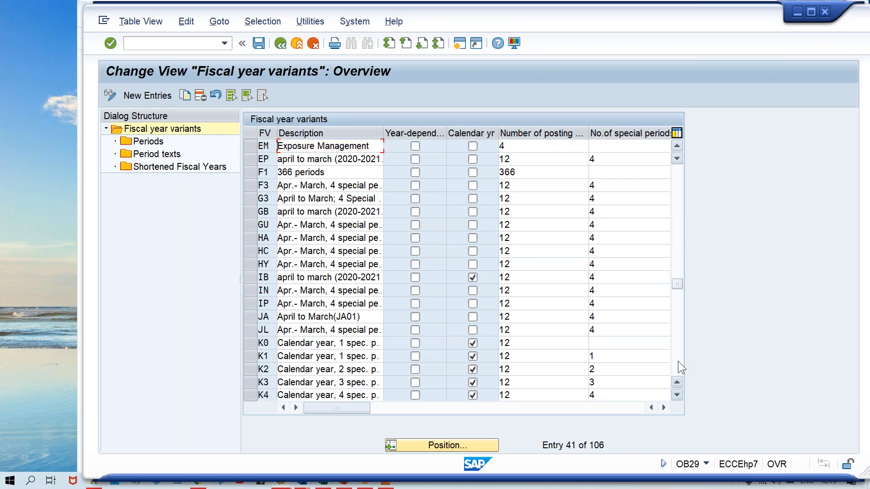
scroll(678, 360, "down", 1)
scroll(678, 361, "down", 1)
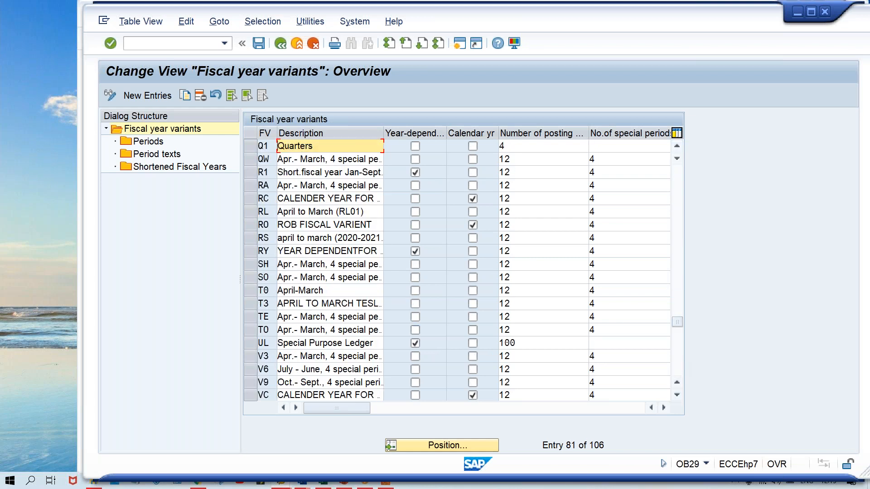
left_click(251, 290)
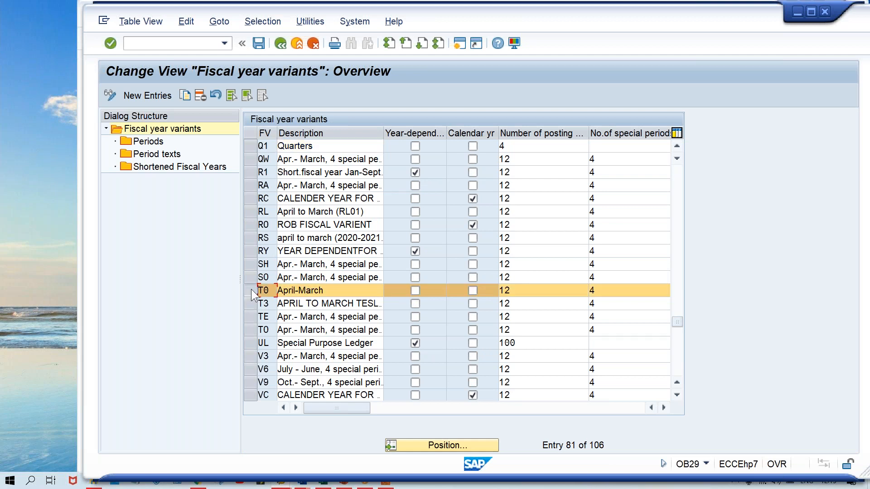
double_click(144, 141)
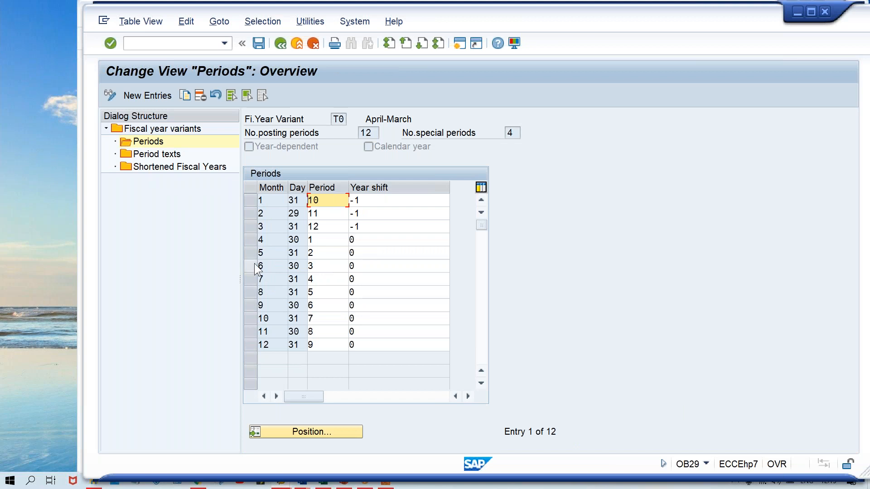
Examine which posting period is assigned to month 4 in the periods table.
left_click(251, 240)
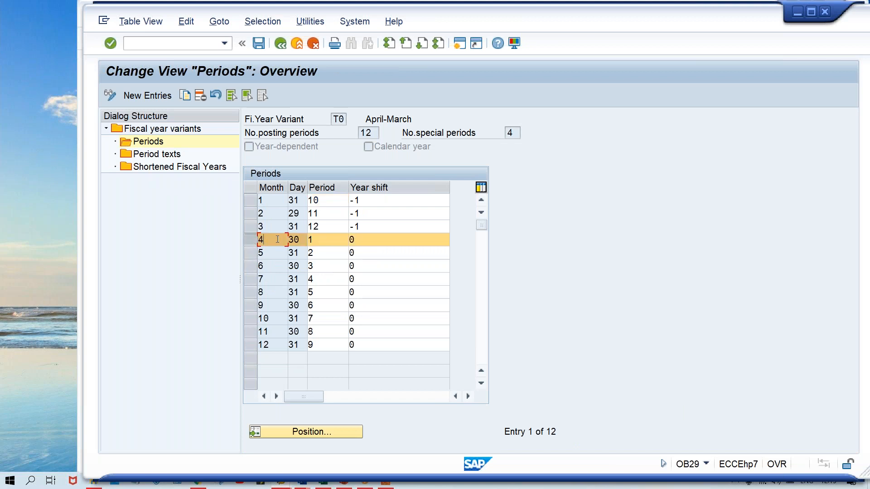
left_click(322, 241)
left_click(277, 240)
left_click(317, 241)
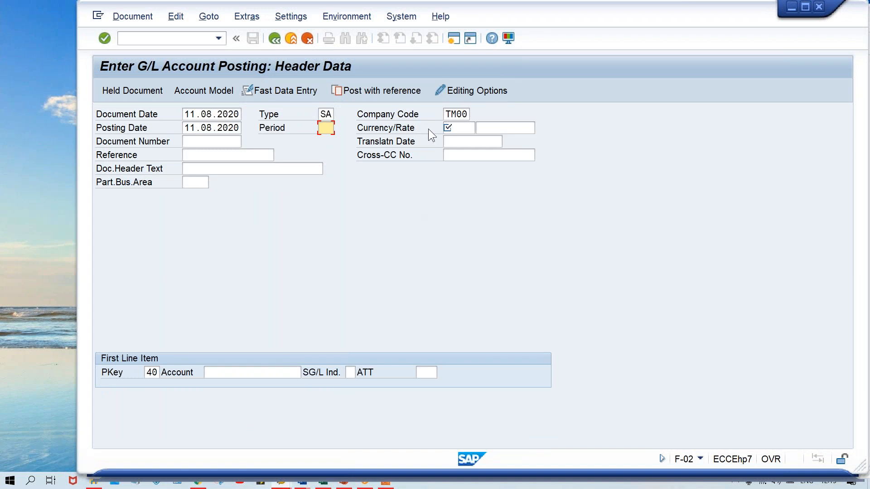
Set the currency to INR in the header of the F-02 posting session.
left_click(458, 129)
type("INR")
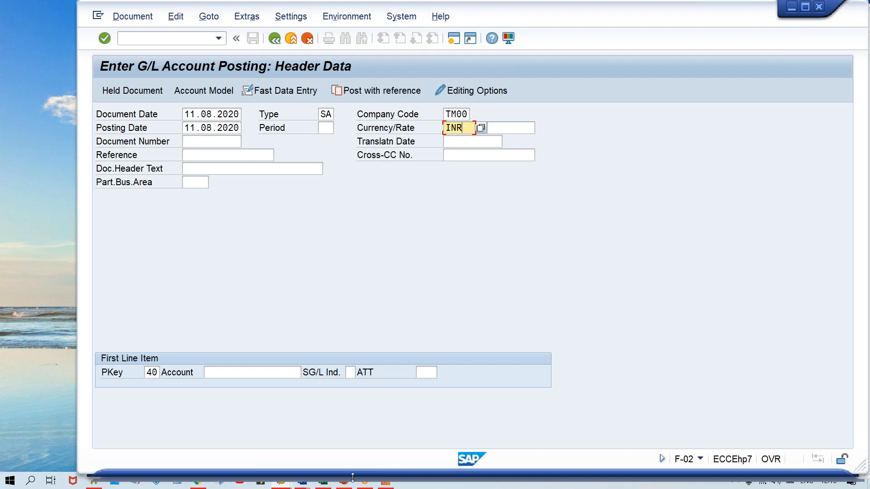
Switch to the Excel workbook and append posting key "- 40" to the rent debit line in F3.
key("alt+Tab")
key("alt+Tab")
key("alt+Tab")
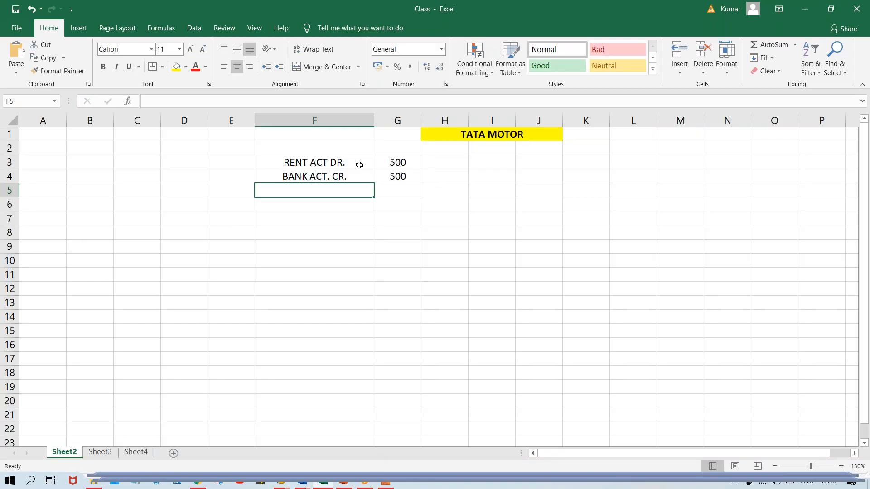
left_click(349, 164)
left_click(334, 176)
left_click(360, 161)
double_click(360, 161)
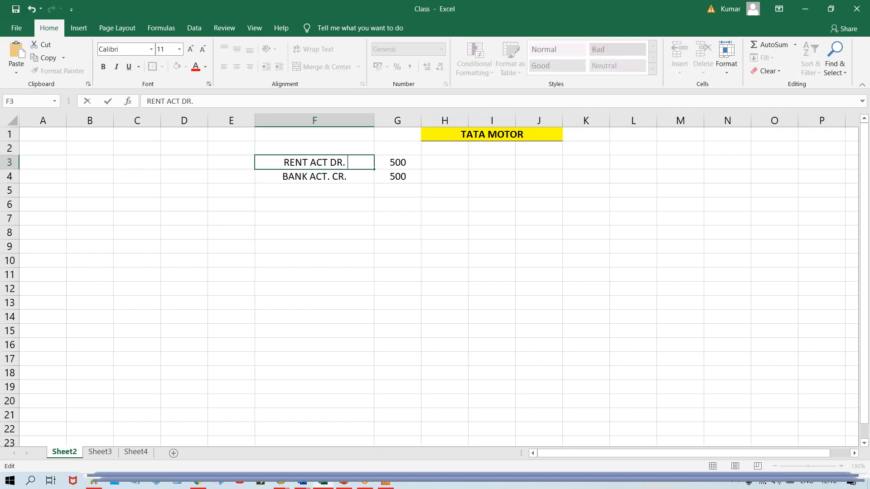
type("- 40")
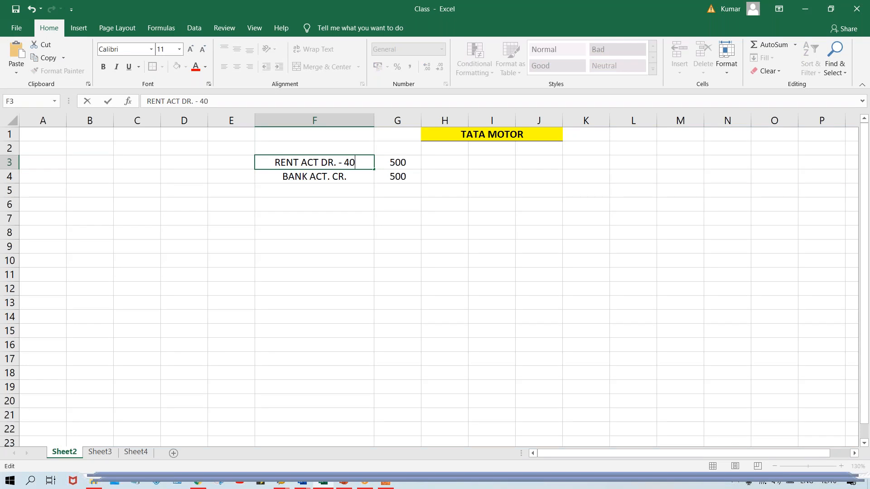
Append posting key "- 50" to the bank credit line in F4.
left_click(357, 179)
key("F2")
type("- 50")
key("Return")
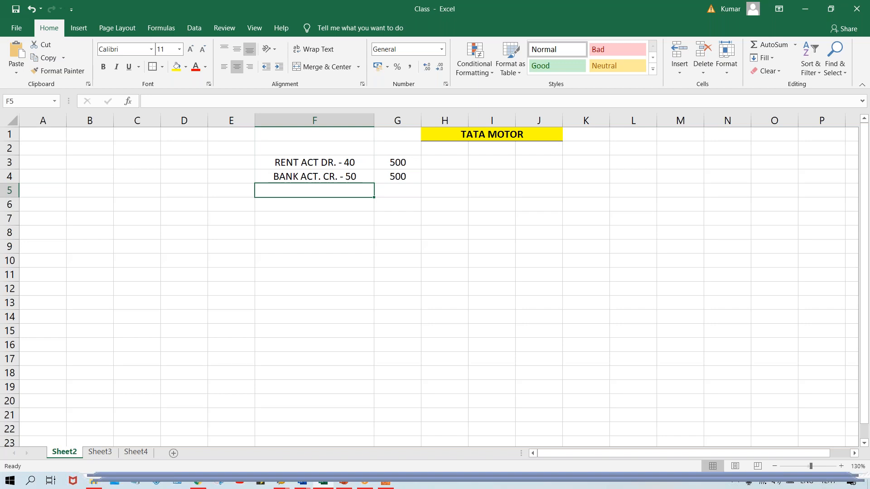
Enter the heading "F-02 (JV)" in cell F1 and underline it.
left_click(307, 138)
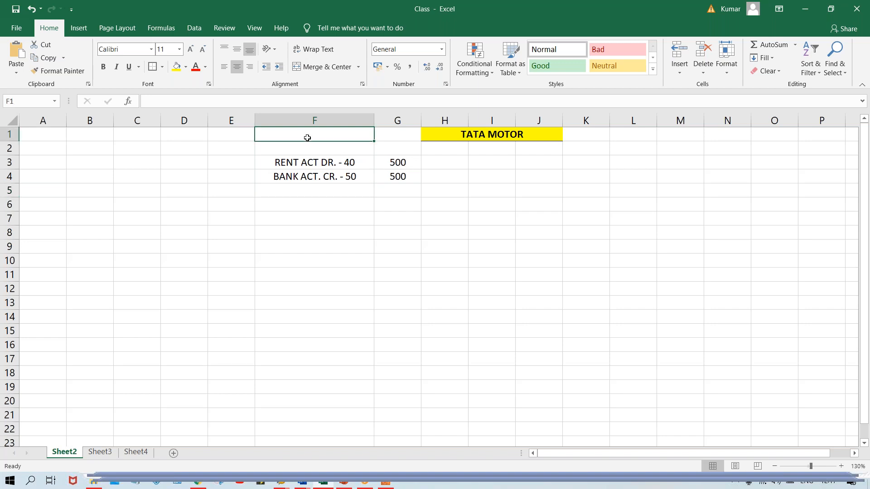
type("F-02")
key("Return")
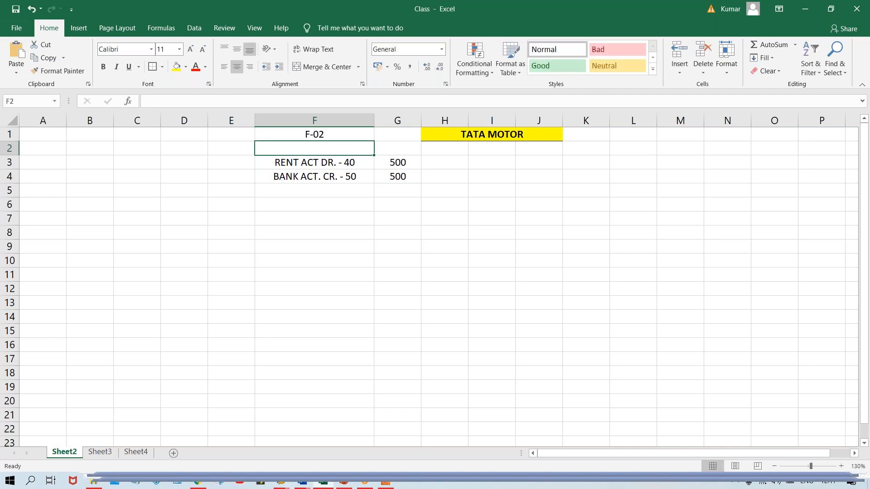
double_click(334, 135)
type("(JV)")
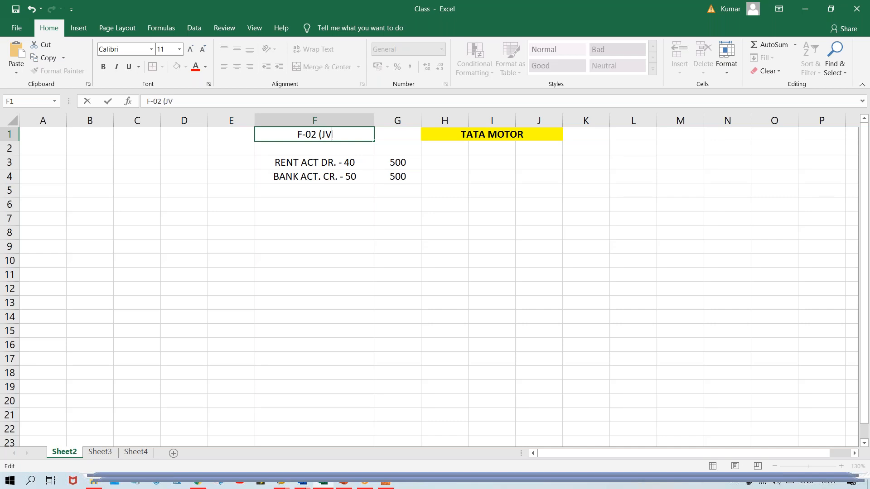
left_click(338, 218)
left_click(314, 137)
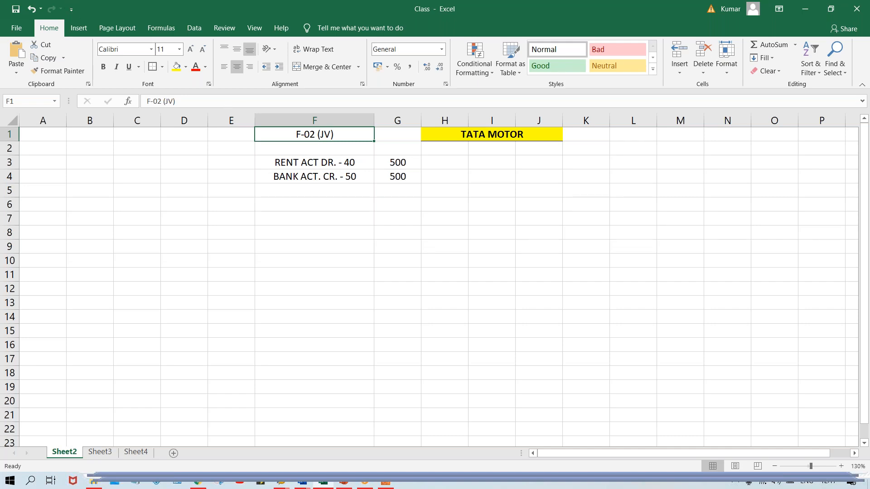
left_click(128, 67)
left_click(360, 276)
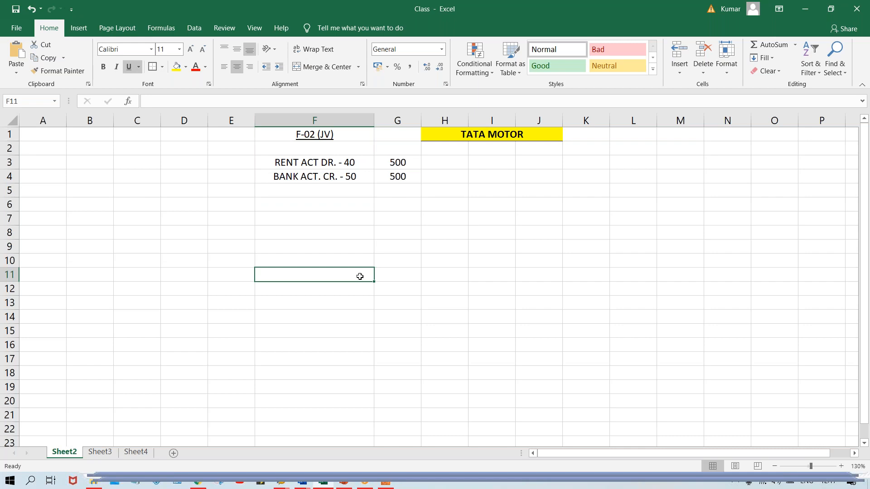
right_click(360, 277)
left_click(285, 184)
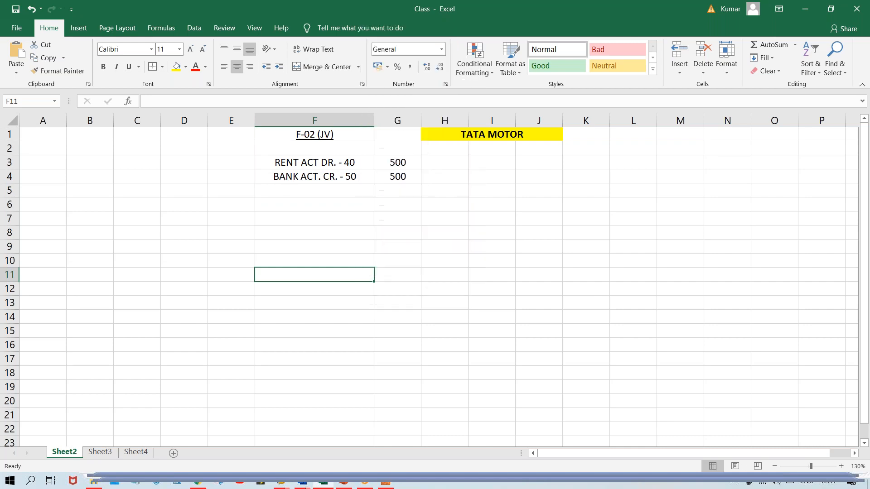
left_click(403, 180)
left_click(358, 162)
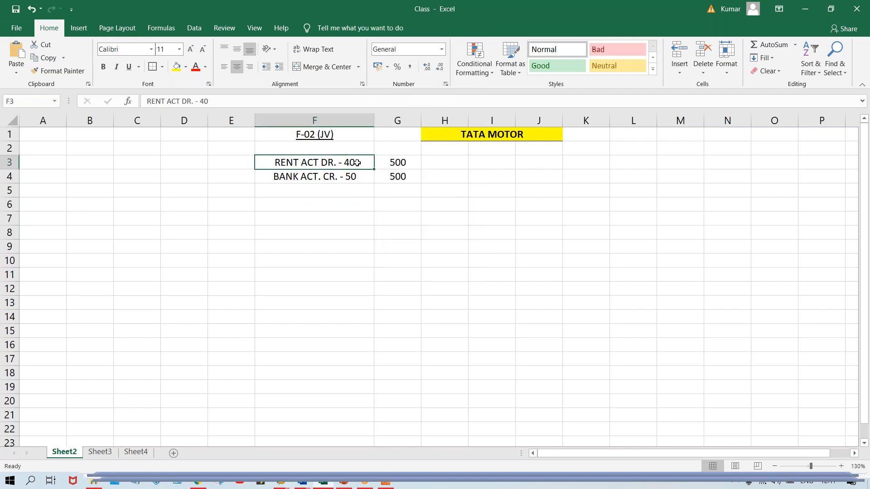
left_click(358, 178)
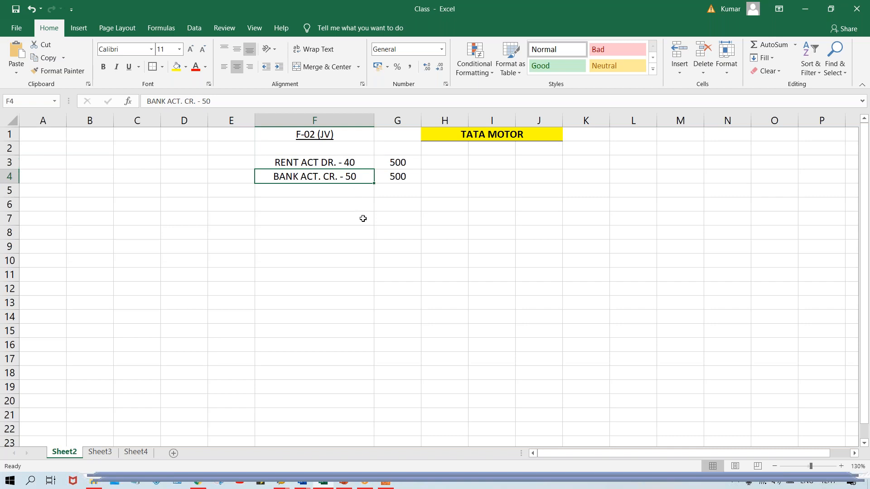
left_click(345, 164)
left_click(348, 178)
Switch to the SAP F-02 session and pick RENT ACT. (4000) from chart of accounts TCOA as the first line item's account.
key("alt+Tab")
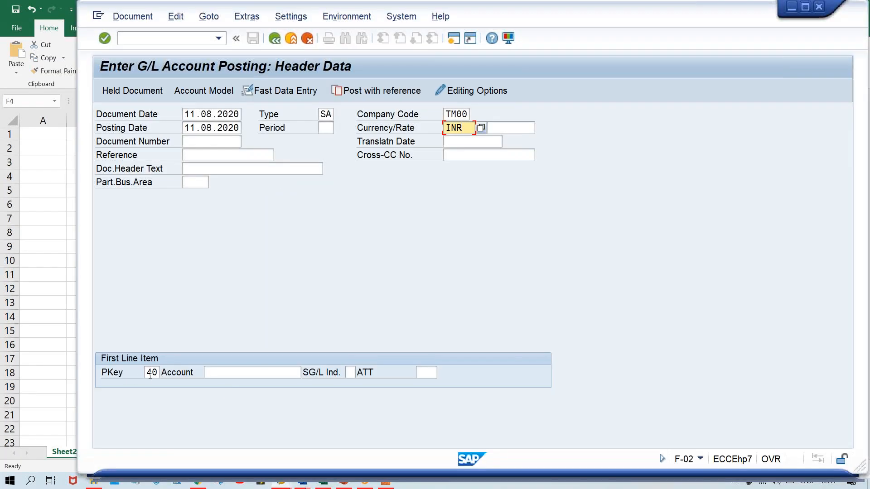
left_click(150, 377)
left_click(256, 371)
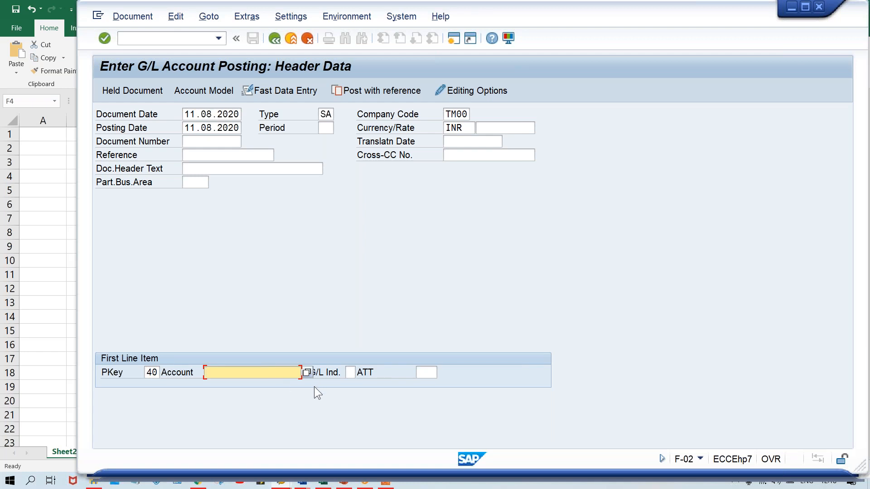
left_click(308, 373)
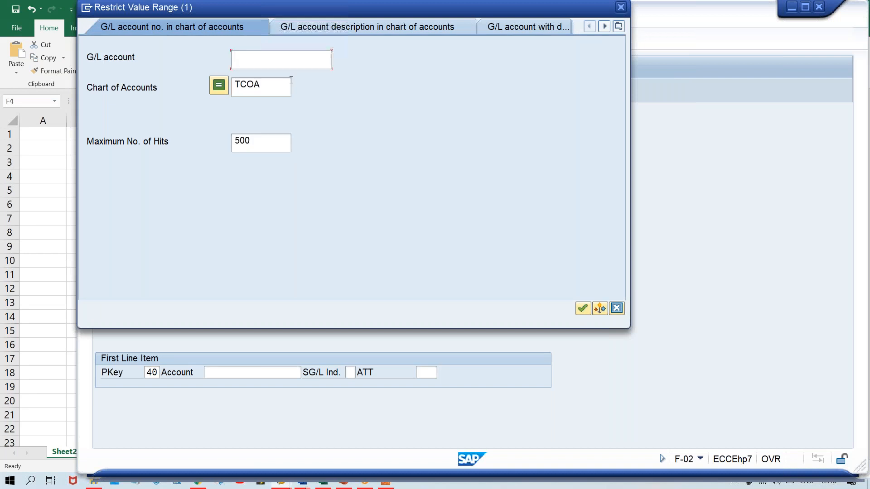
left_click(271, 85)
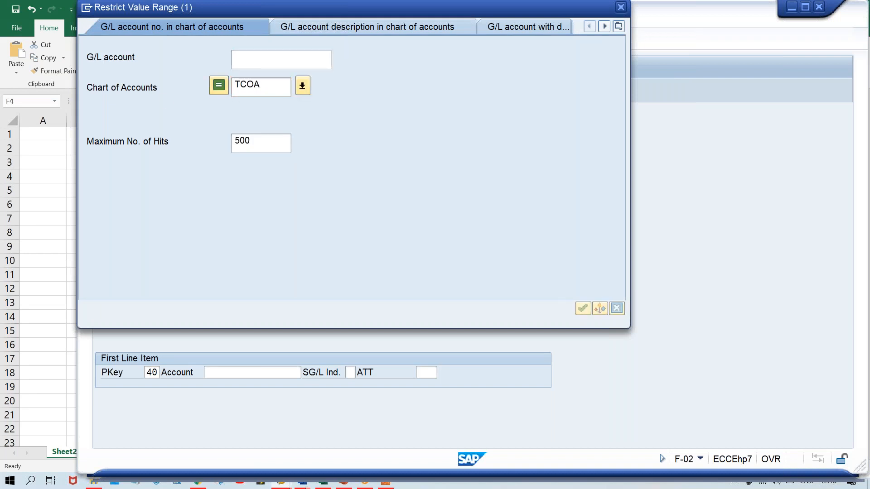
key("Return")
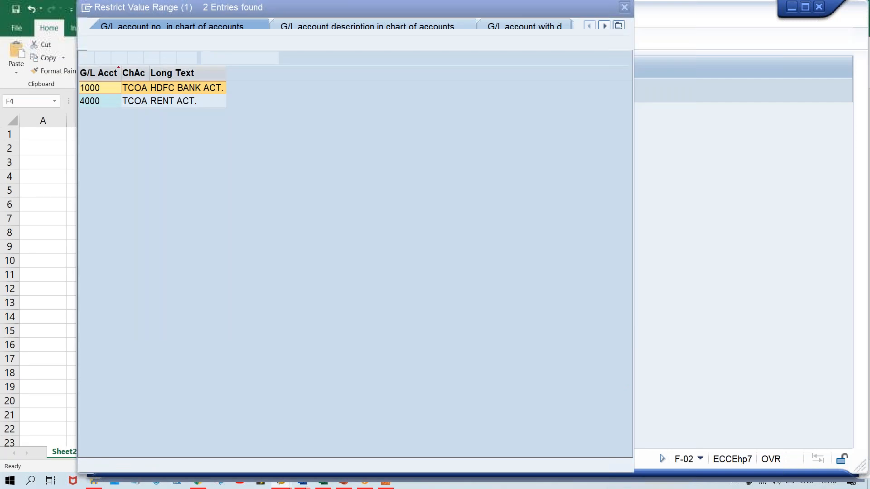
left_click(179, 102)
left_click(179, 89)
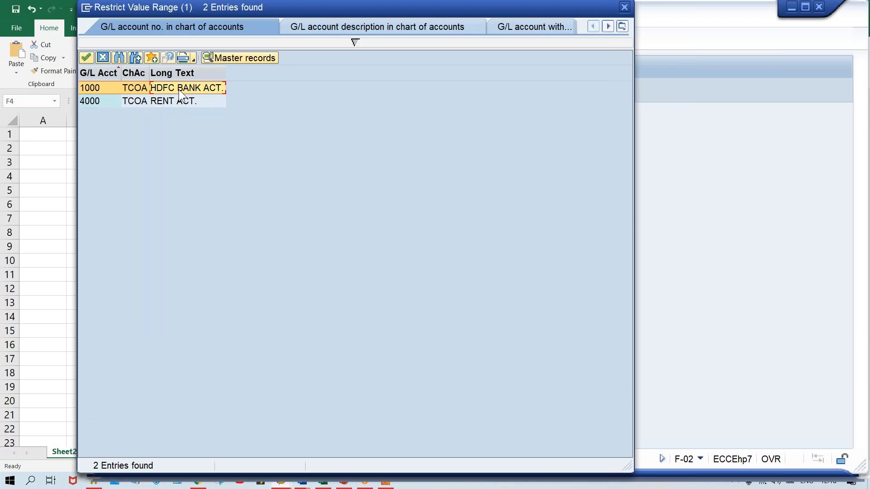
left_click(100, 102)
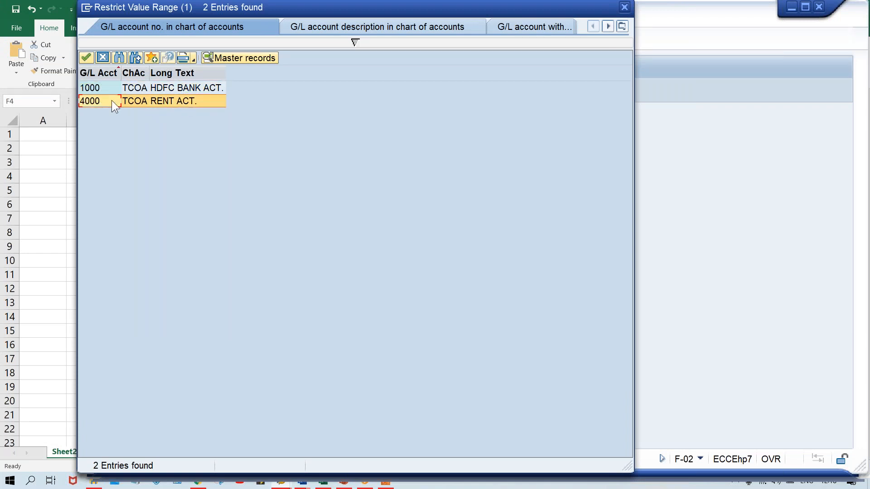
double_click(155, 99)
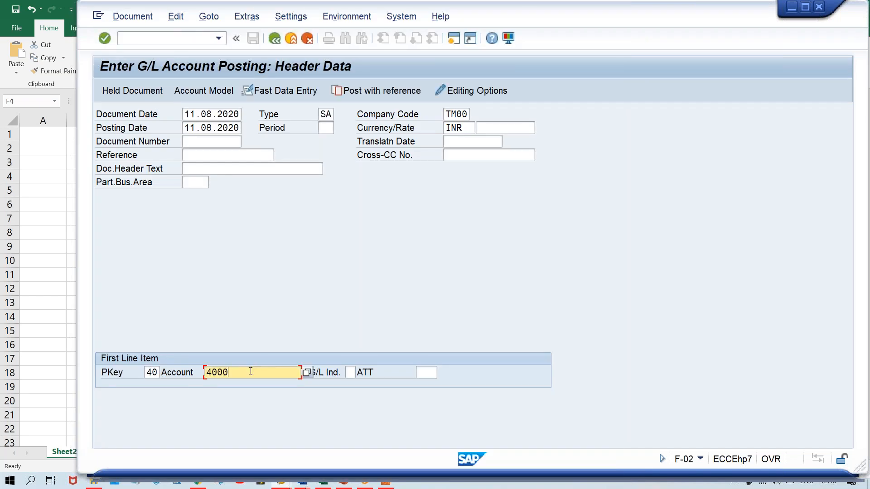
Submit the posting header and read the detailed explanation of the posting period message.
key("Return")
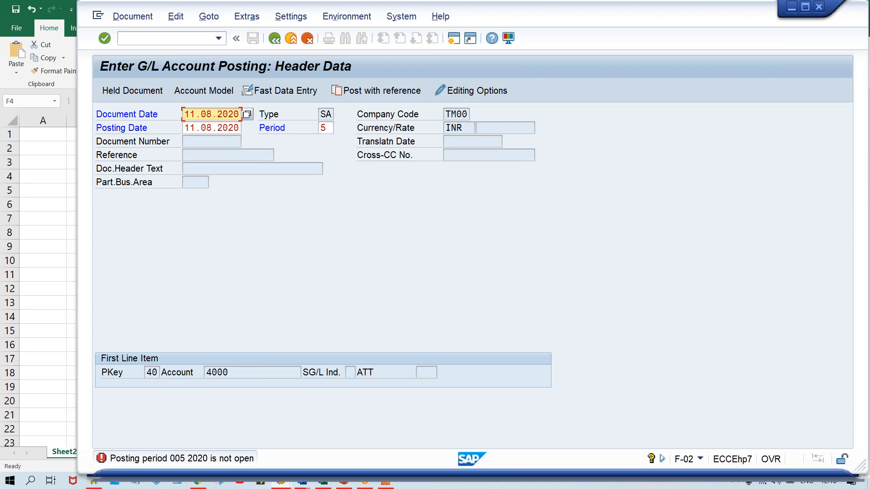
left_click(328, 128)
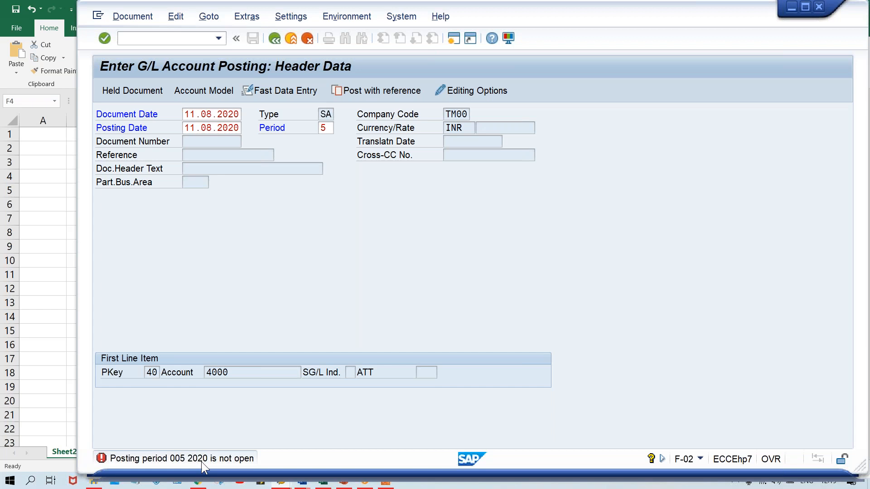
double_click(201, 462)
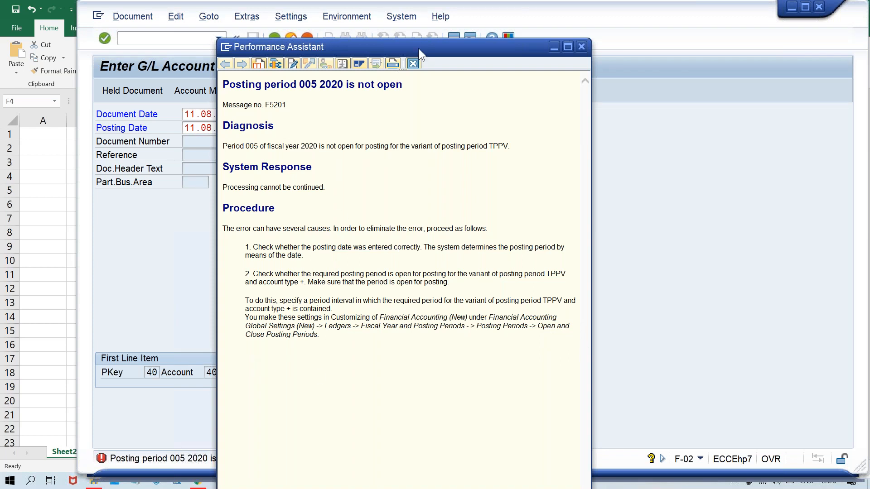
left_click(414, 65)
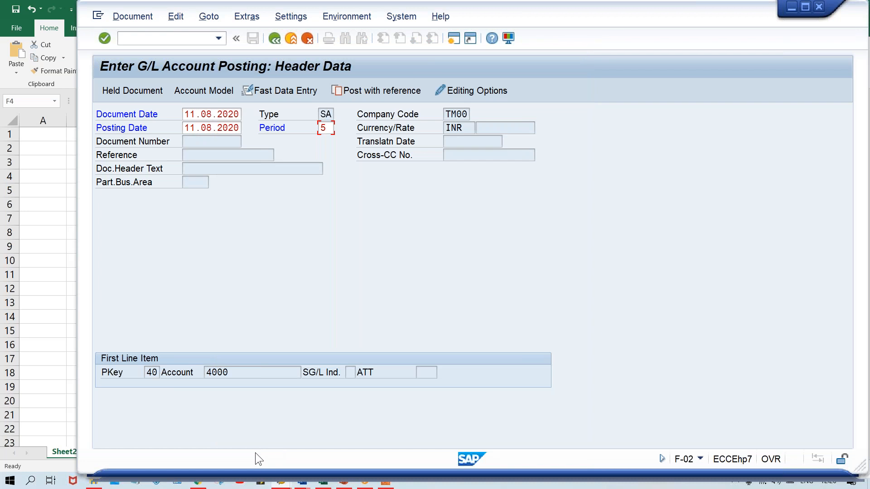
Switch to the SAP session showing the fiscal year periods and start transaction OB52 there.
key("alt+Tab")
key("Tab")
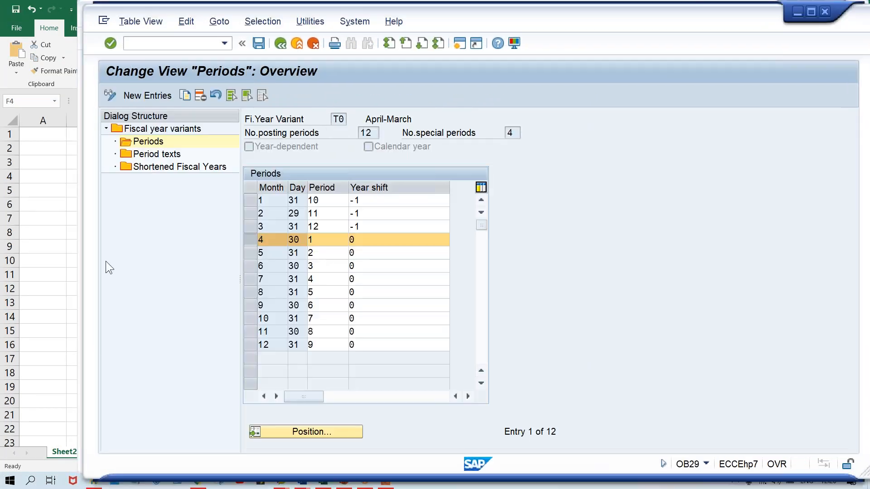
left_click(152, 43)
type("/NOB52")
key("Return")
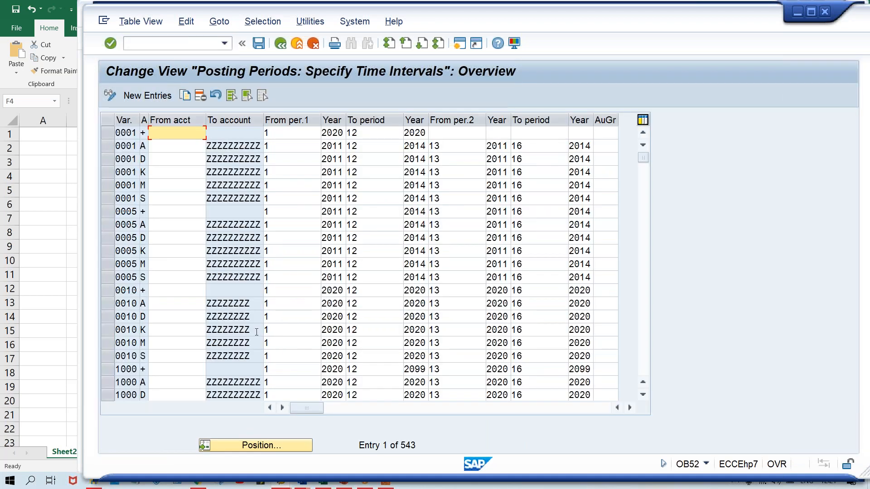
Position the posting periods list at posting period variant TPPV.
left_click(273, 445)
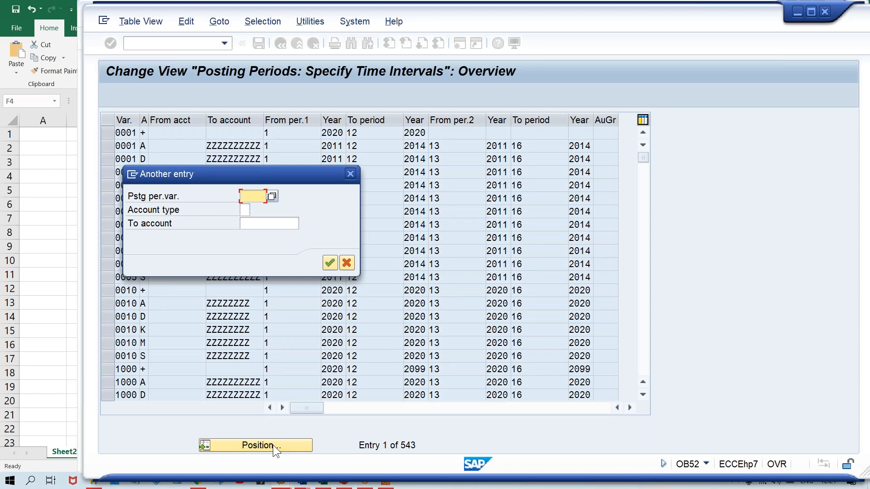
type("tppv")
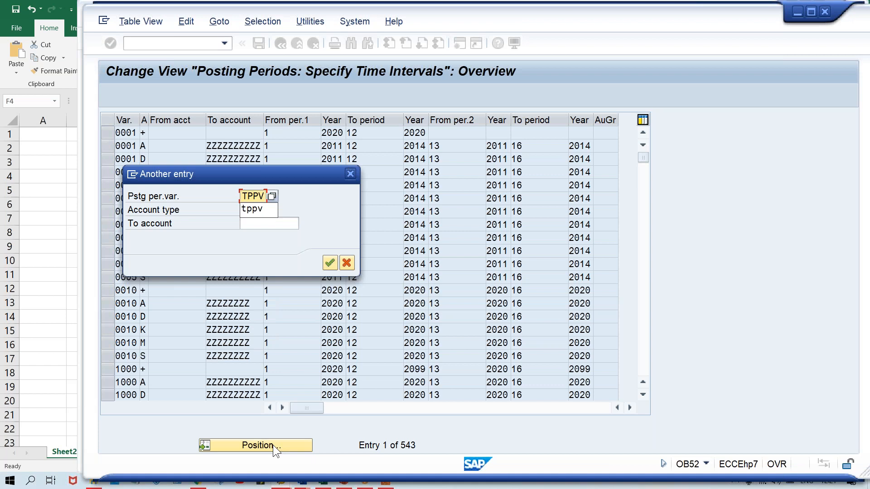
key("Return")
key("Return")
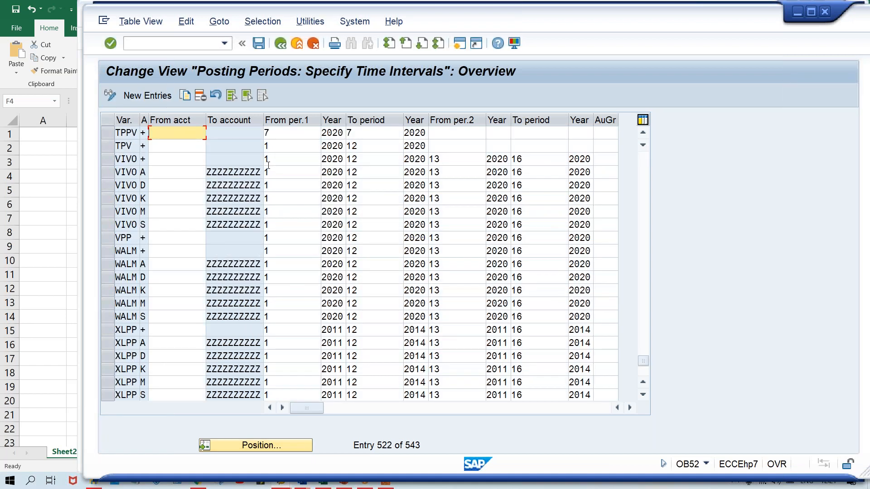
Set both the first interval's From period and To period to 5 for variant TPPV, and save the change.
left_click(280, 131)
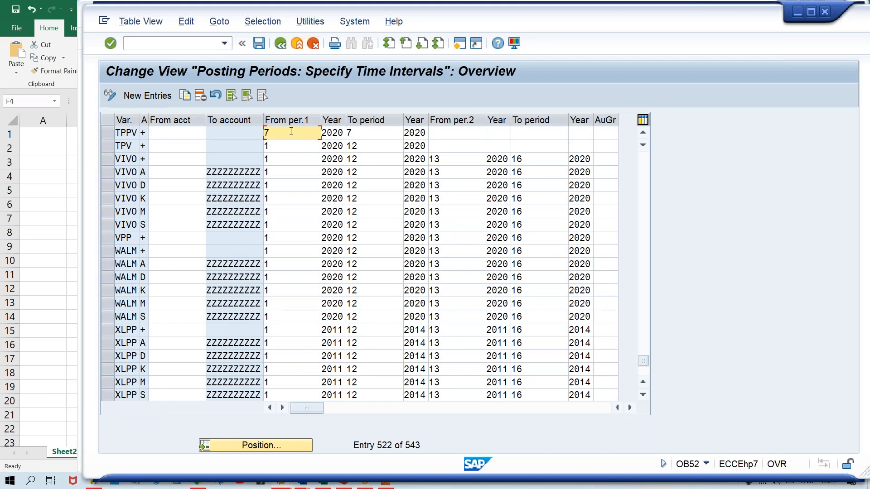
left_click(376, 132)
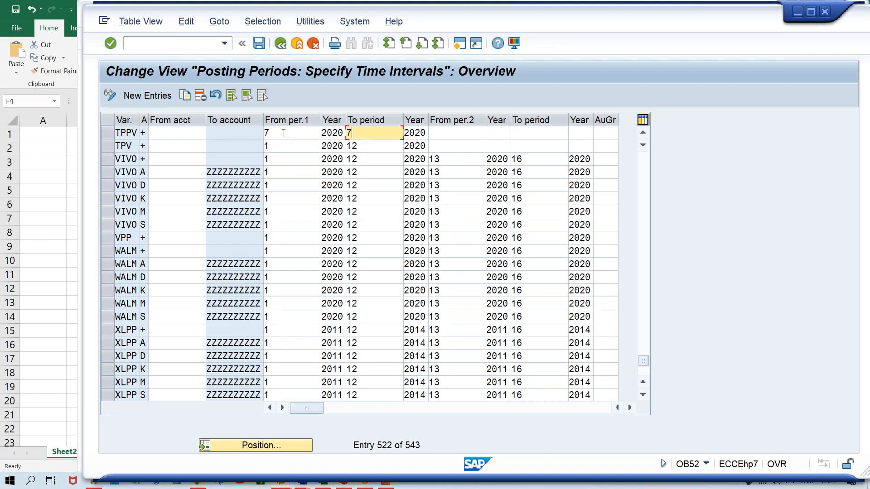
left_click(283, 132)
left_click(379, 132)
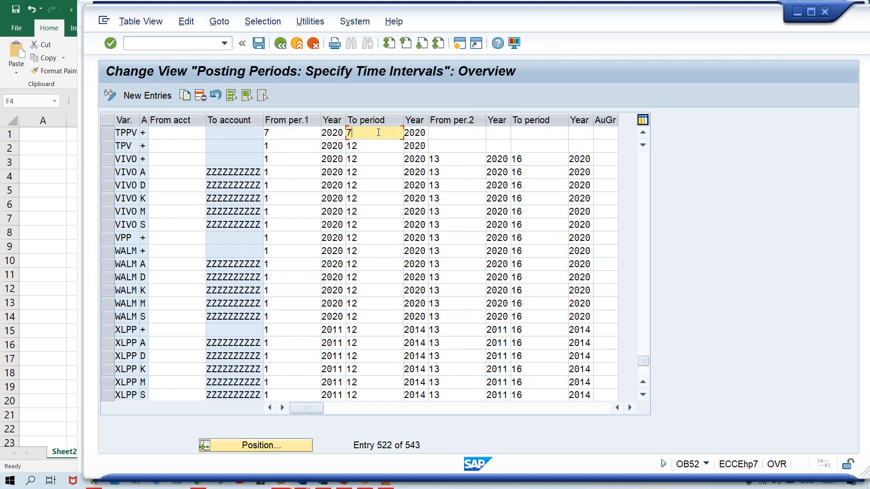
left_click(292, 134)
key("BackSpace")
type("5")
key("Tab")
key("Delete")
type("5")
left_click(287, 134)
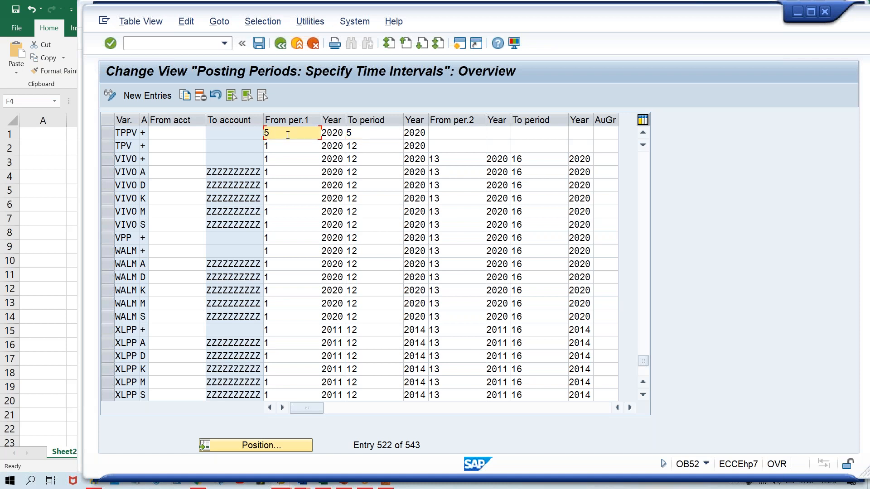
key("ctrl+s")
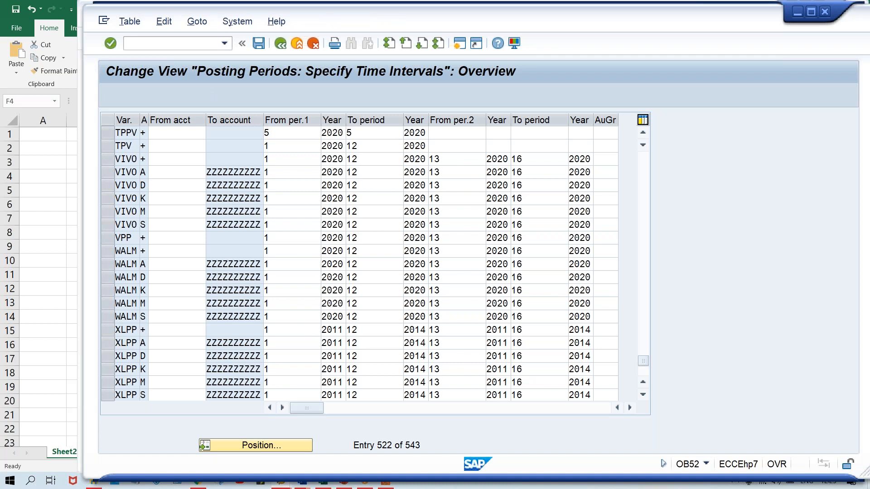
key("Return")
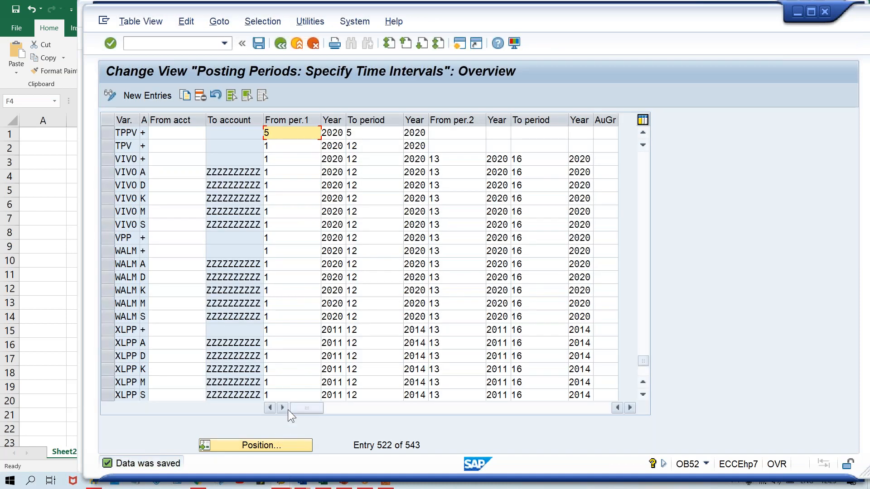
Return to the F-02 session and submit the header to proceed to the first line item.
key("alt+Tab")
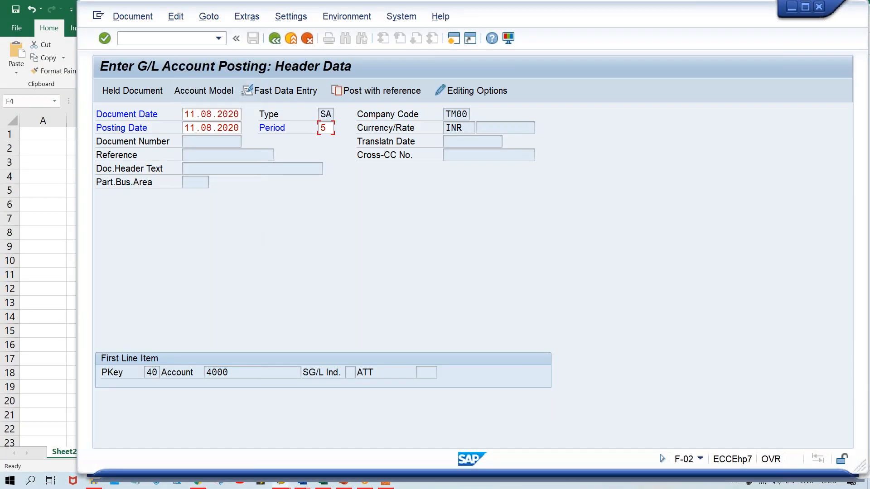
key("Return")
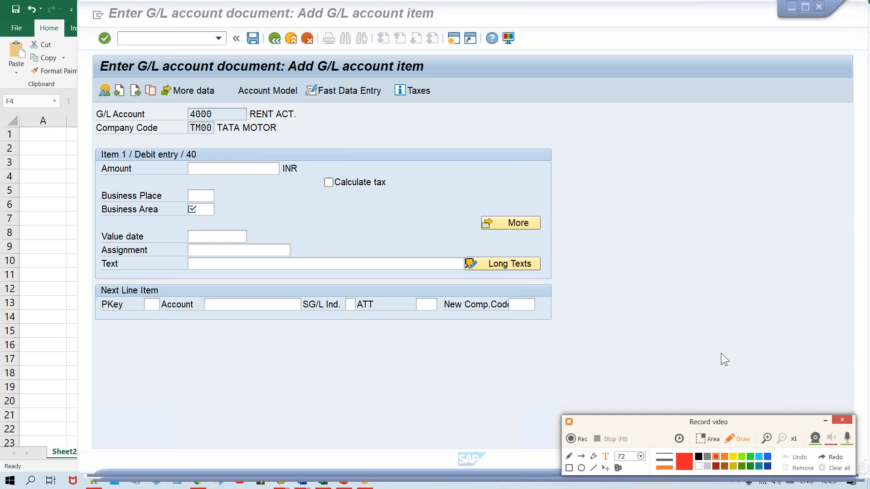
mouse_move(90, 51)
left_mouse_down()
mouse_move(437, 286)
mouse_move(586, 347)
mouse_move(587, 333)
left_mouse_up()
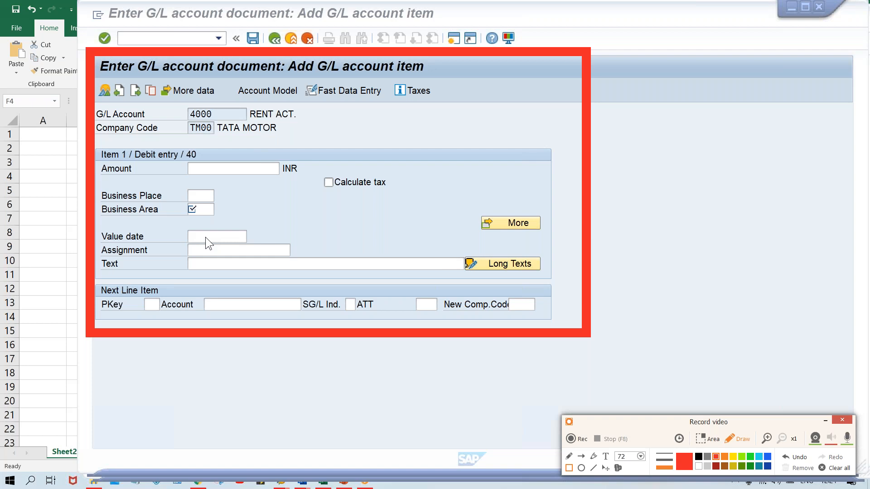
key("ctrl+z")
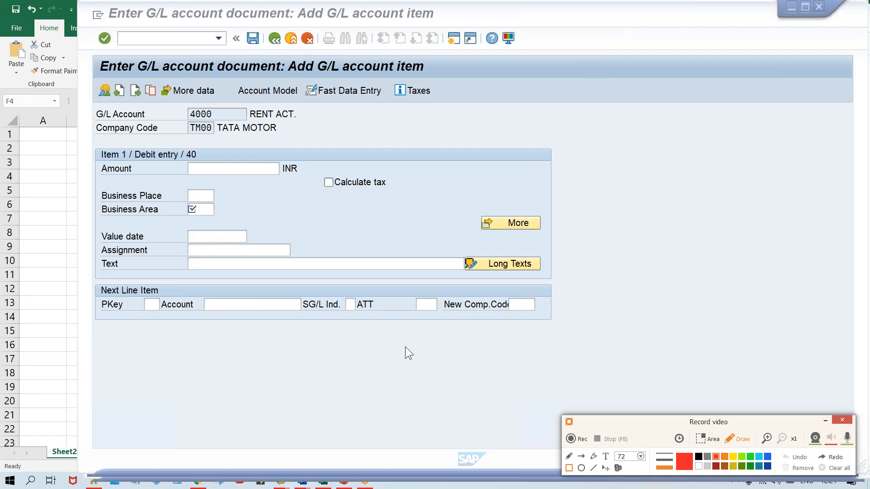
left_click(826, 422)
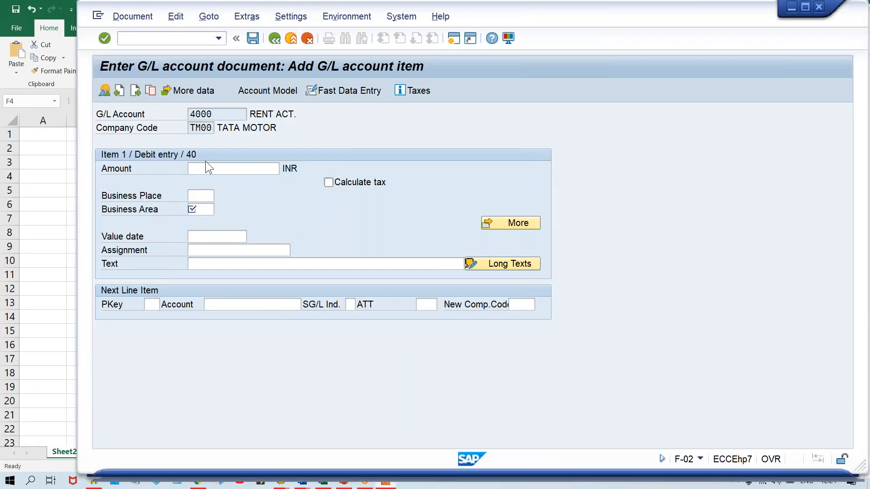
Enter amount 500 and business area TMAN for the rent debit line item.
left_click(211, 169)
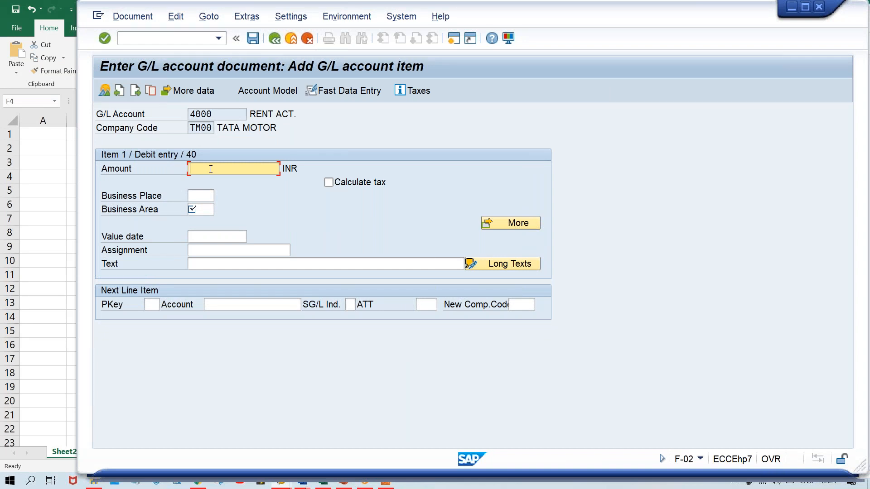
left_click(200, 212)
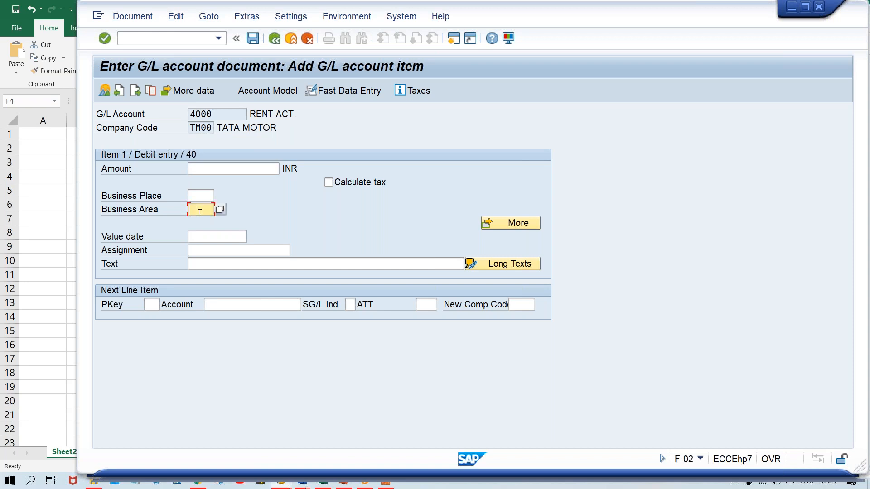
left_click(193, 198)
left_click(193, 211)
left_click(200, 167)
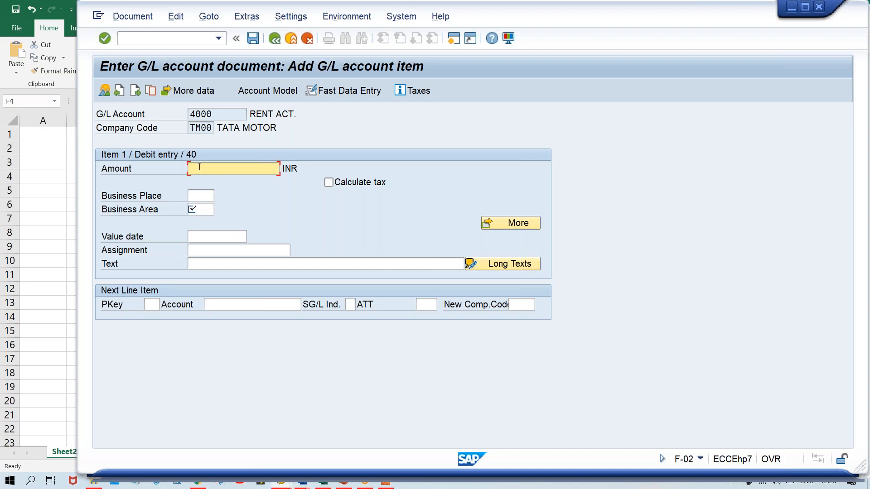
type("500")
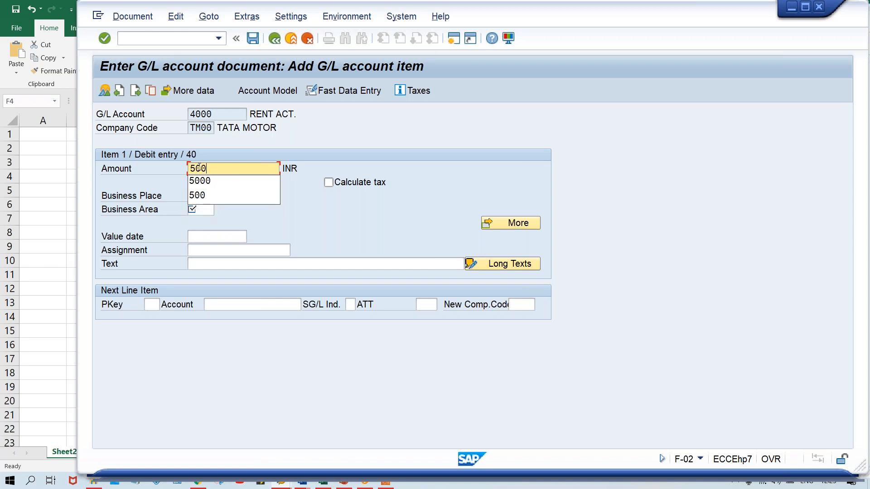
left_click(399, 146)
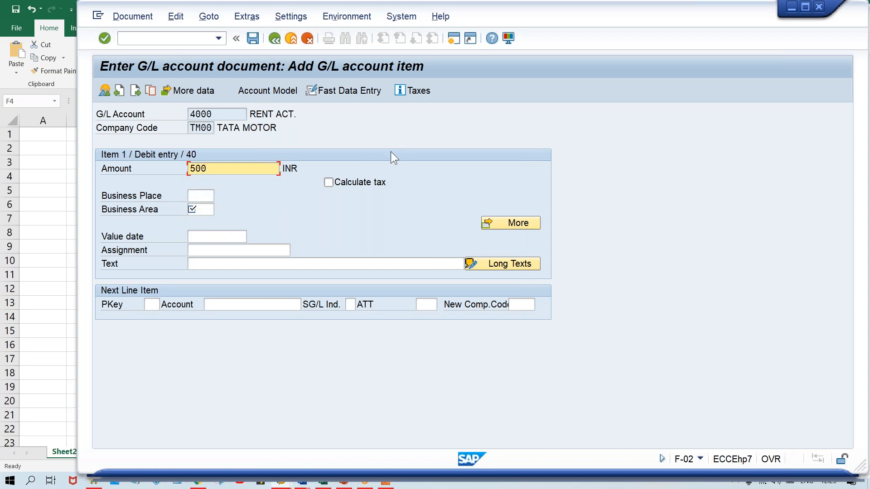
left_click(206, 211)
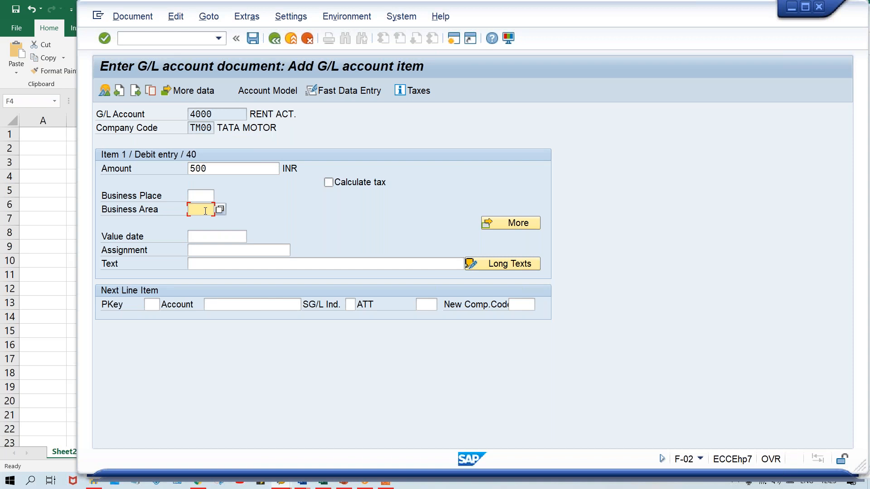
type("TMAN")
key("Tab")
key("Tab")
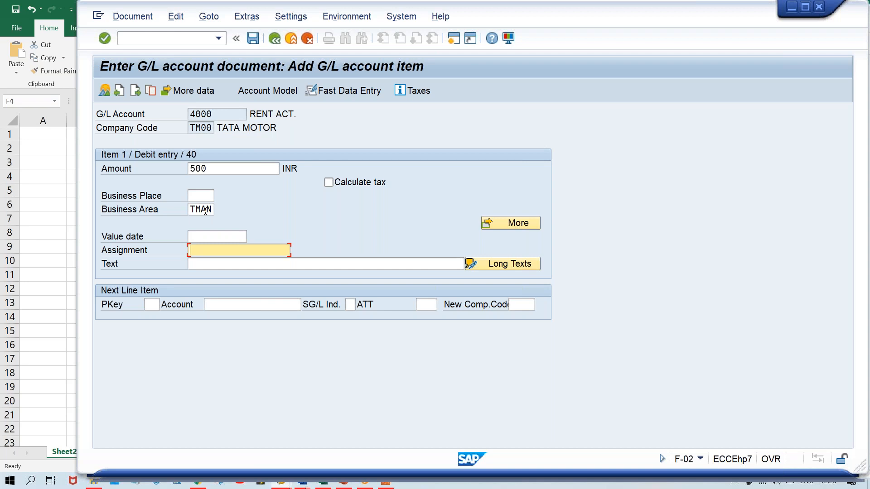
Set the rent debit line item's text to "Rent for corp. office".
key("Tab")
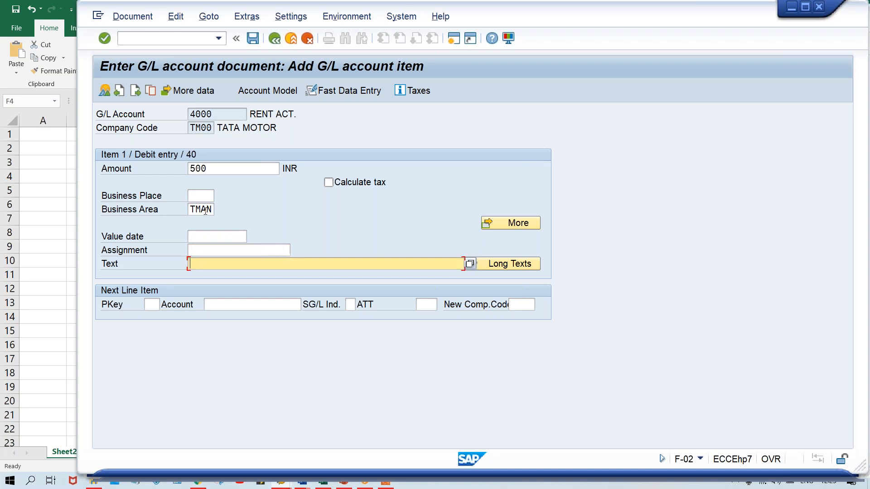
type("RE")
key("Down")
key("Return")
Specify posting key 50 and account 1000 for the next line item and proceed to it.
left_click(152, 303)
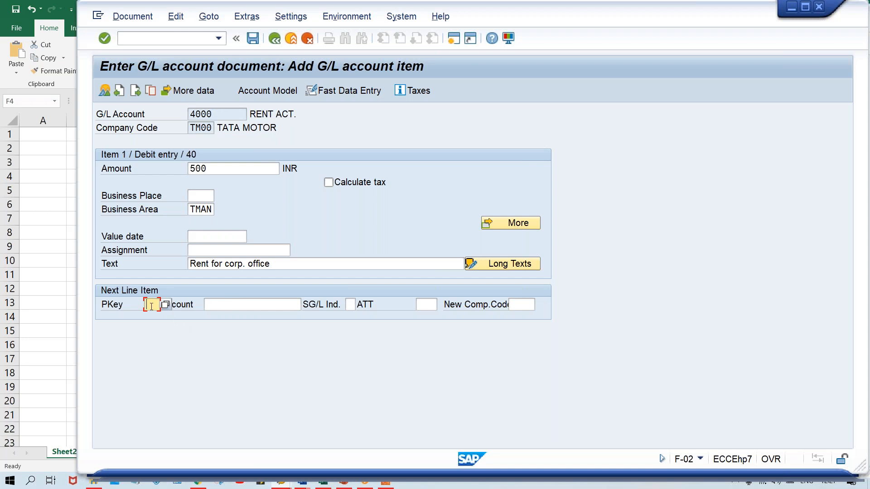
type("50")
left_click_drag(220, 114, 168, 119)
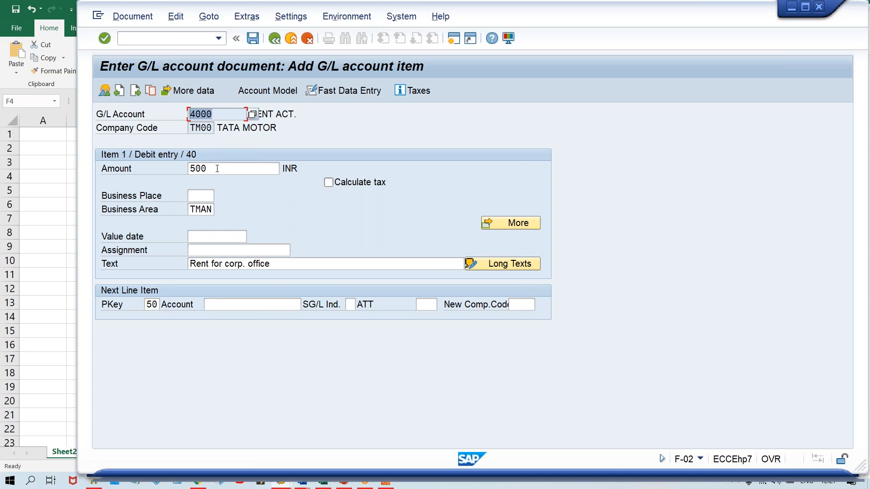
left_click_drag(217, 168, 159, 169)
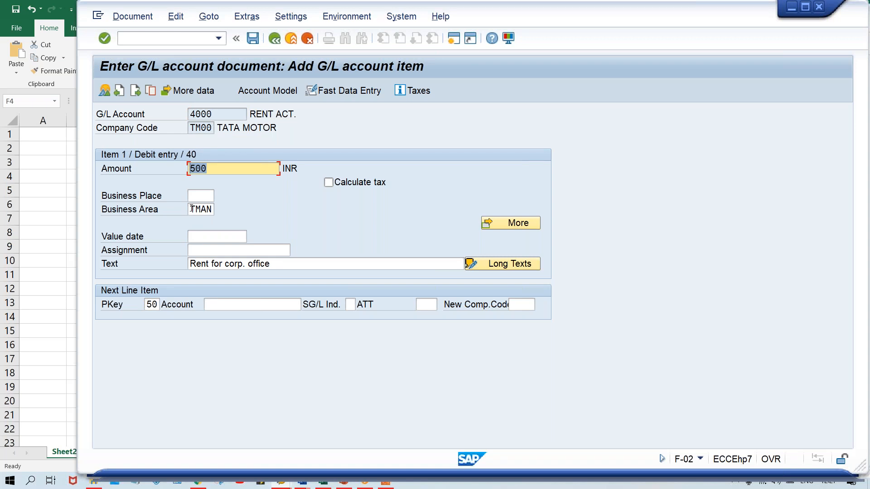
left_click(290, 263)
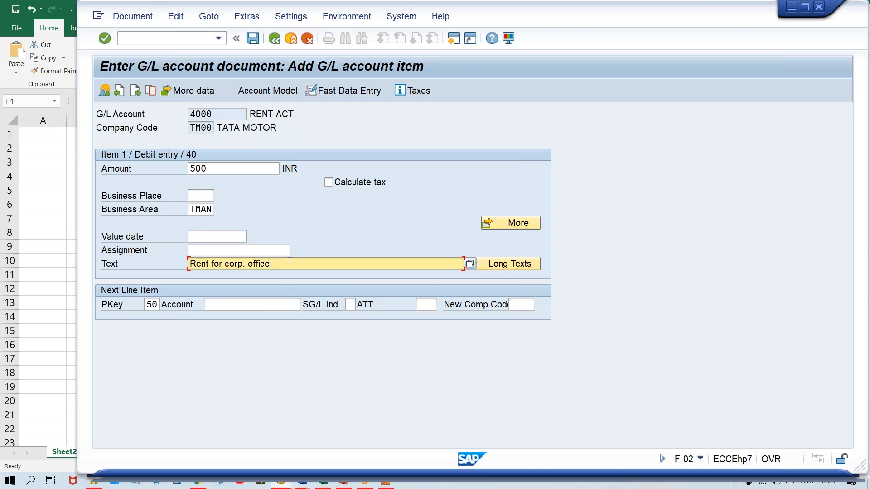
left_click(147, 305)
left_click(212, 305)
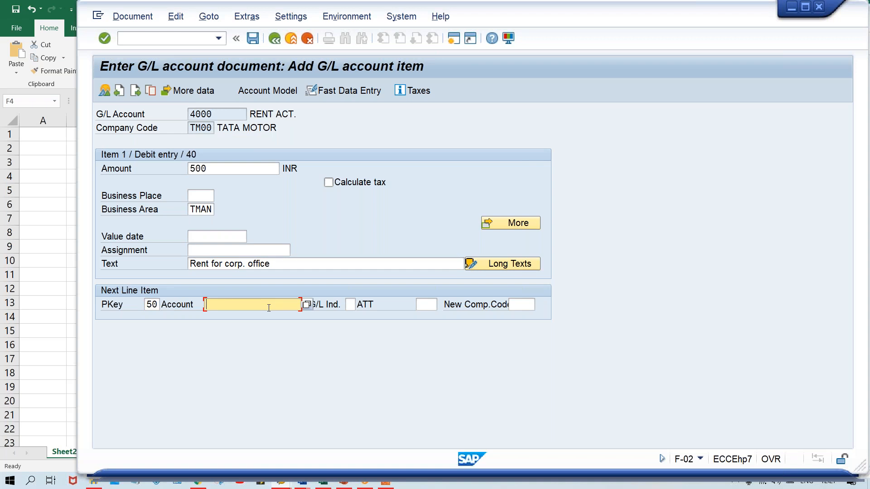
type("1000")
key("Return")
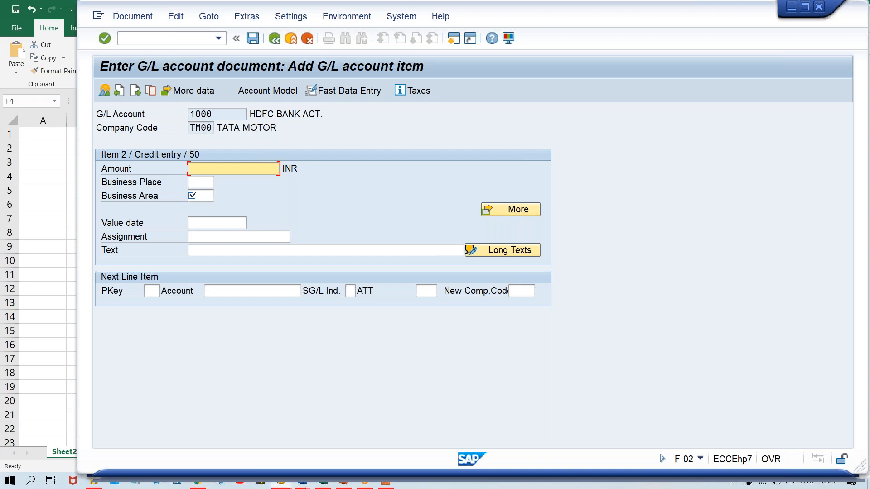
Fill in the HDFC bank credit line item with amount *, business area TMAN and text +.
type("*")
left_click(196, 193)
type("t")
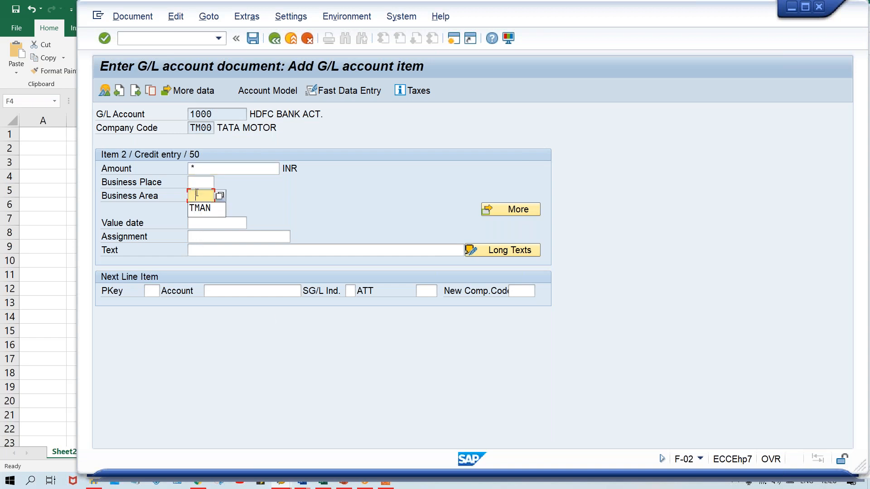
key("Down")
key("Return")
left_click(211, 250)
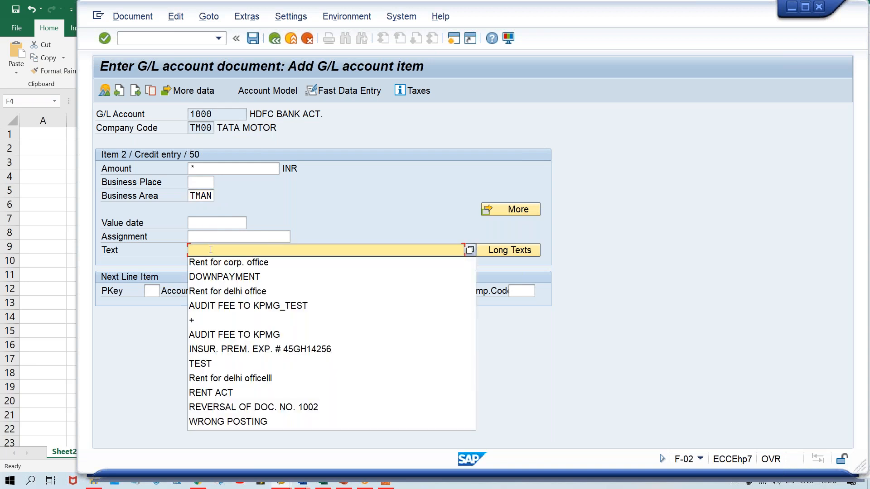
left_click(203, 251)
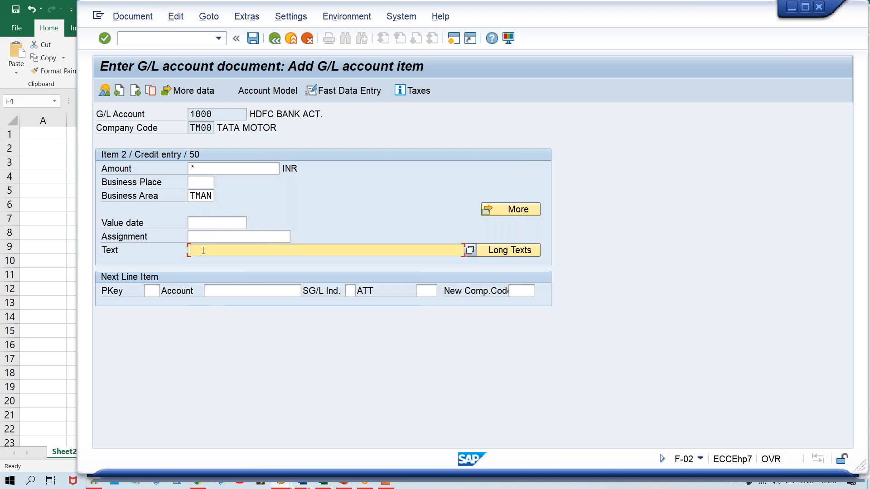
type("+")
Simulate the G/L document to display its overview.
left_click(134, 16)
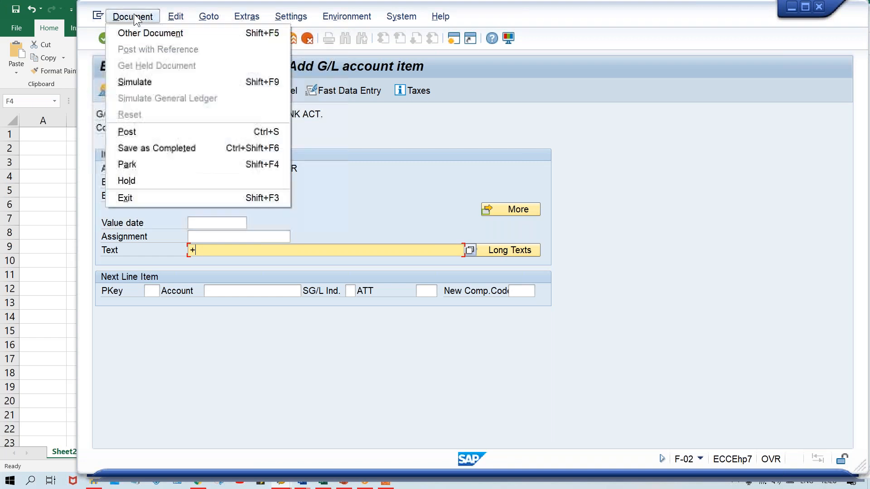
left_click(515, 101)
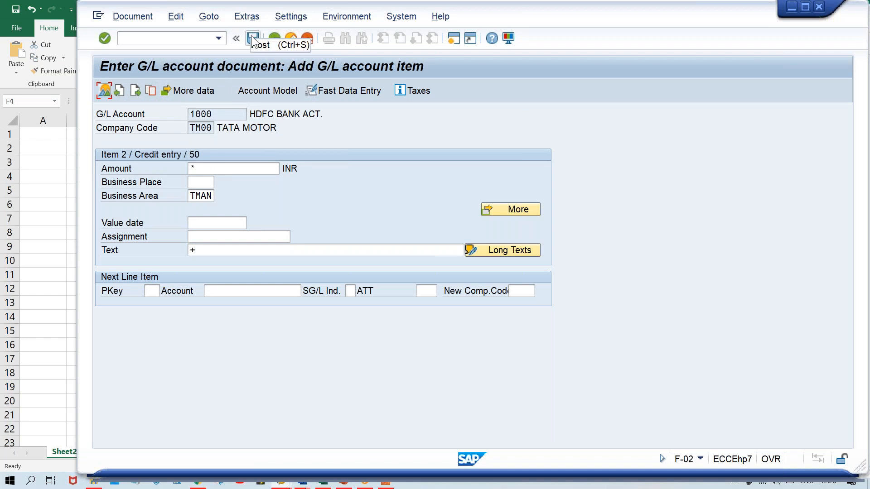
left_click(126, 14)
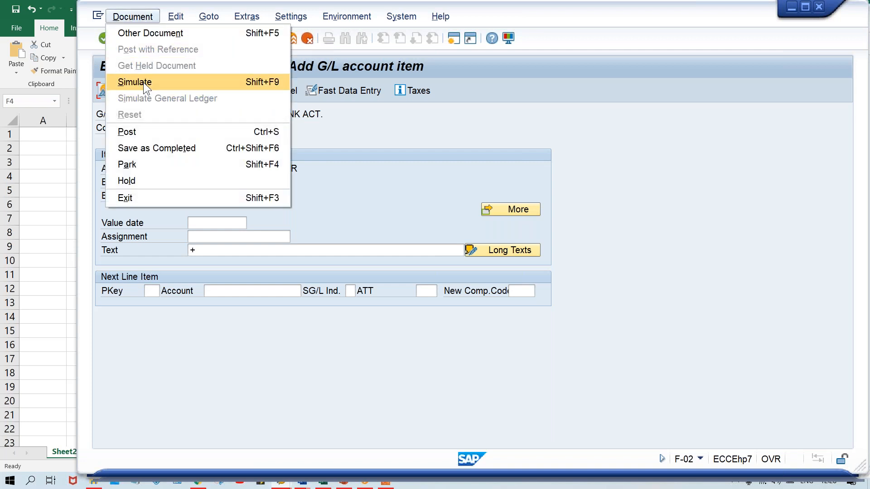
left_click(226, 82)
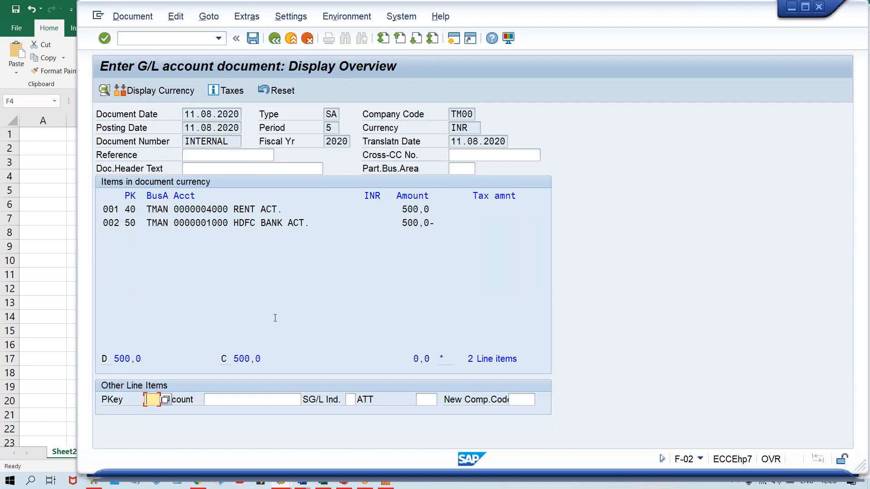
Examine the item numbers, posting keys and accounts of the two simulated line items.
left_click(114, 209)
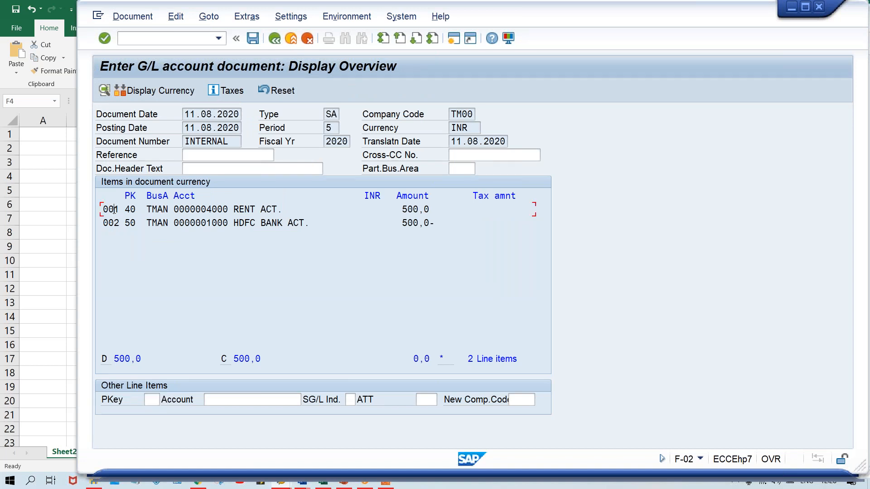
left_click(114, 223)
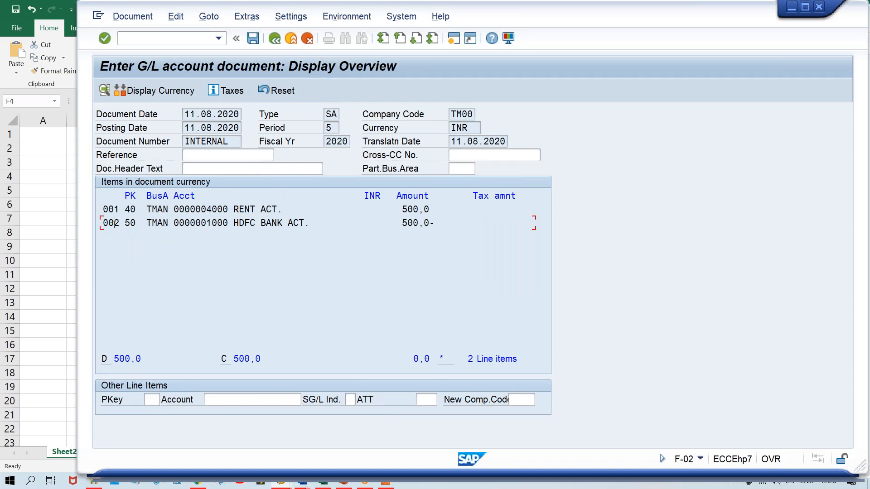
left_click(135, 208)
left_click(135, 223)
left_click(224, 208)
left_click(226, 222)
left_click_drag(227, 208, 203, 207)
left_click(231, 228)
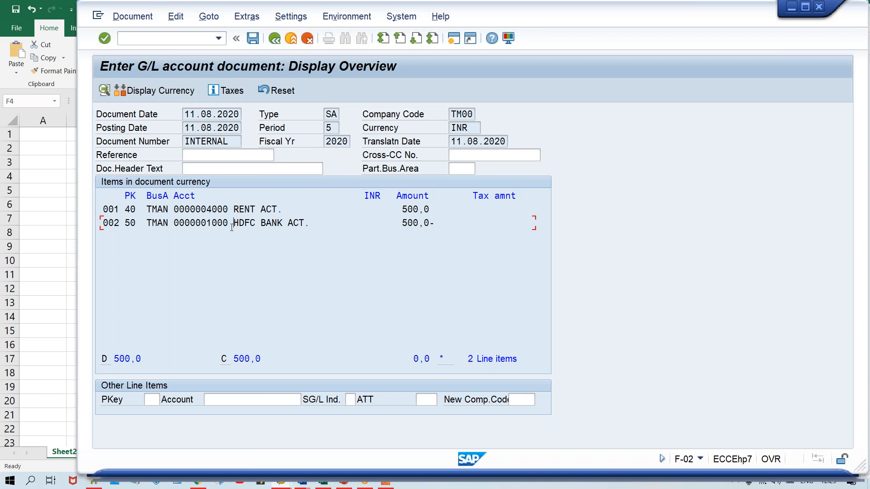
left_click(132, 209)
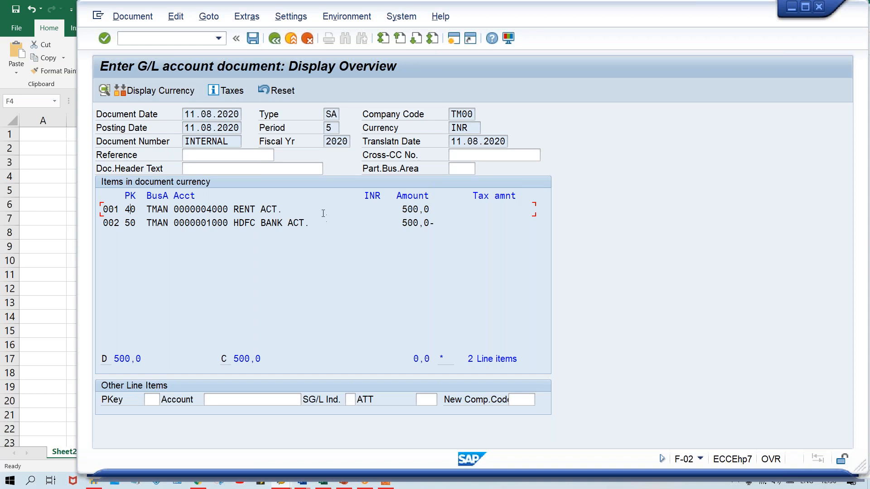
Try to post the simulated rent document.
left_click(253, 39)
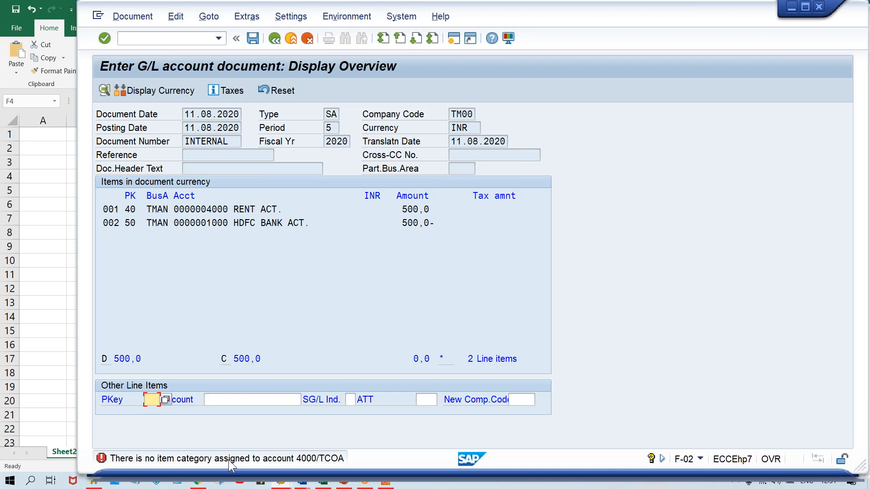
Switch to the posting periods session, run transaction /NSPRO there and open the SAP Reference IMG.
key("alt+Tab")
key("alt+Tab")
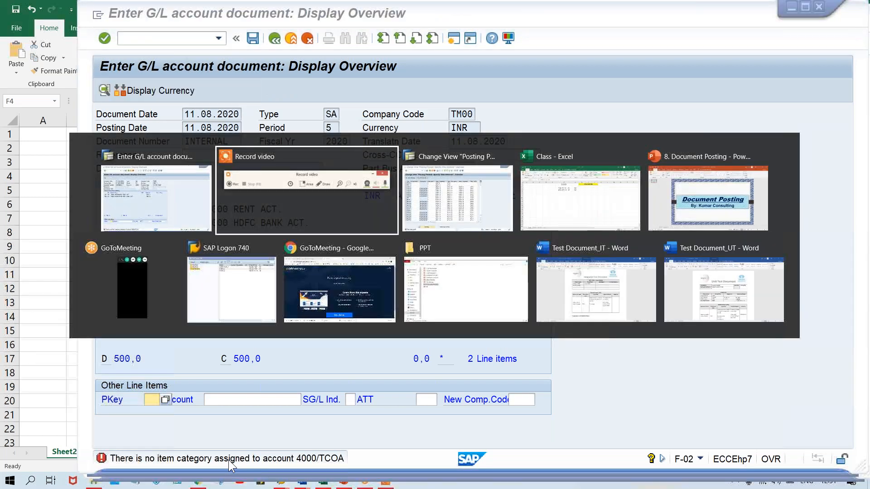
key("ctrl+slash")
type("/NSPRO")
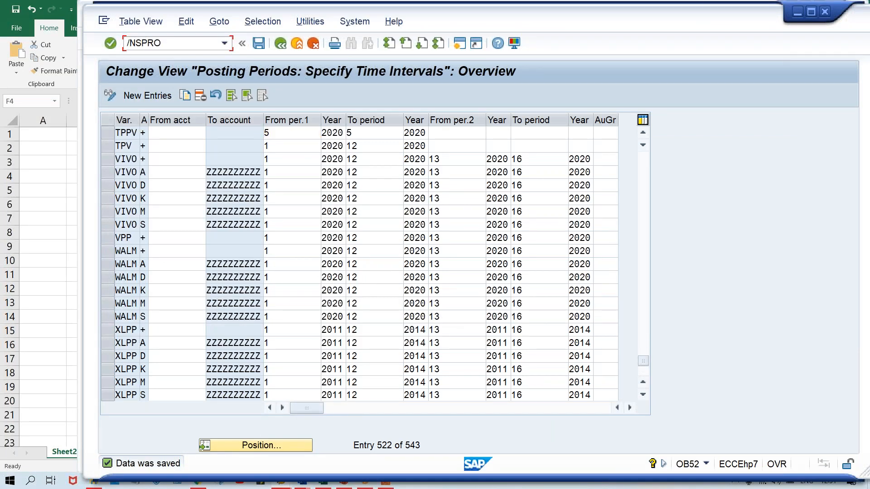
key("Return")
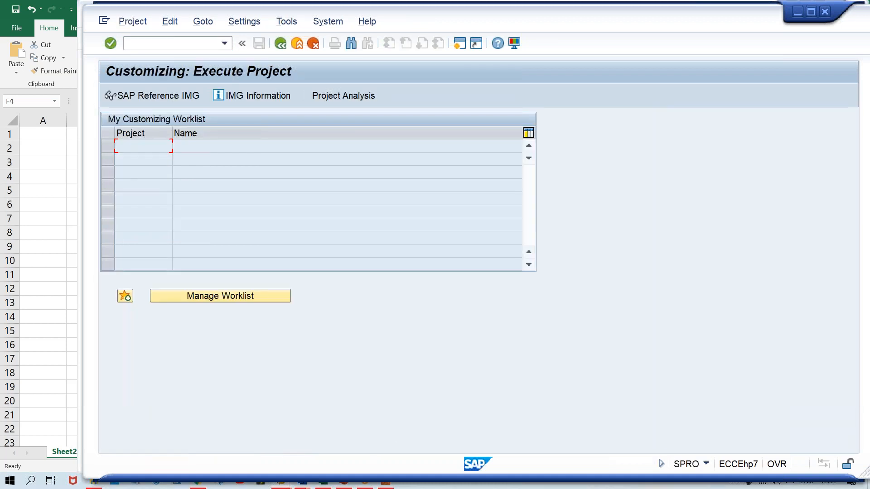
left_click(168, 97)
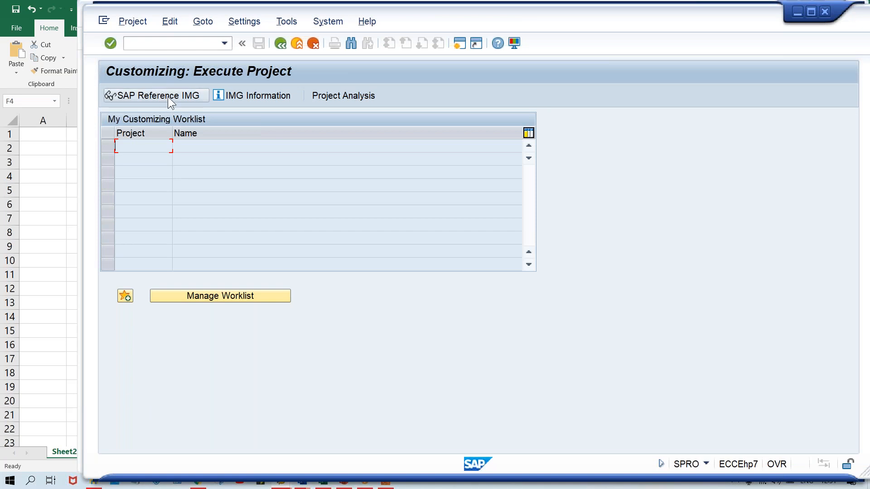
Open the Activate Document Splitting activity under Financial Accounting (New), General Ledger Accounting (New), Business Transactions, Document Splitting.
left_click(203, 324)
double_click(203, 327)
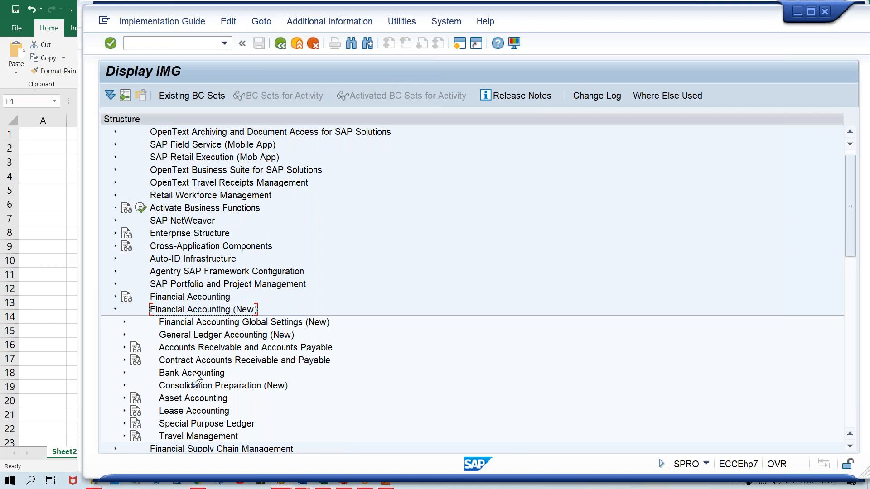
left_click(248, 336)
double_click(248, 337)
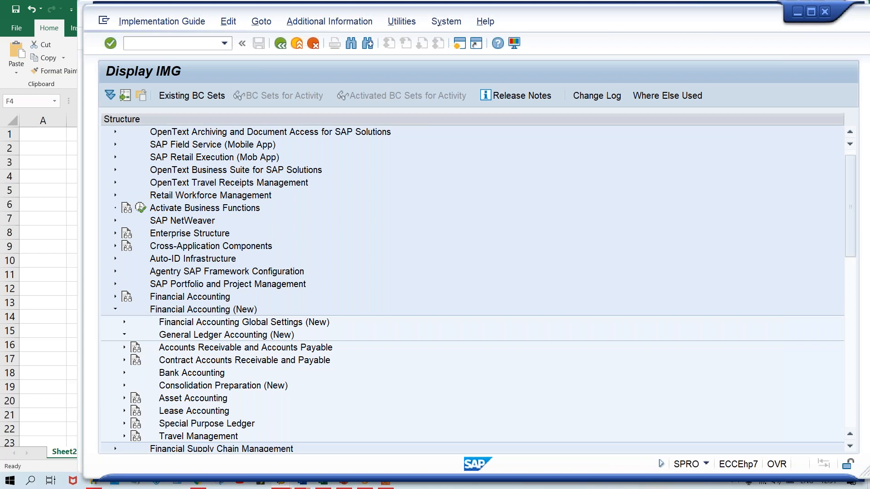
double_click(213, 349)
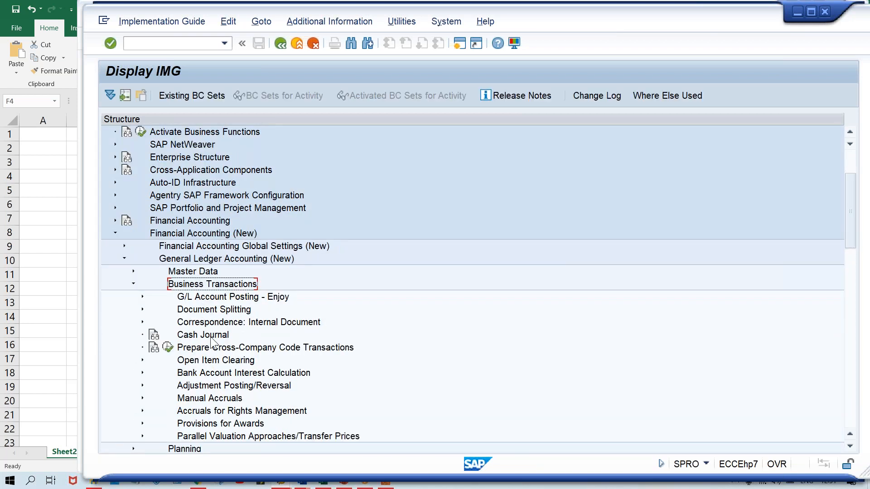
left_click(215, 310)
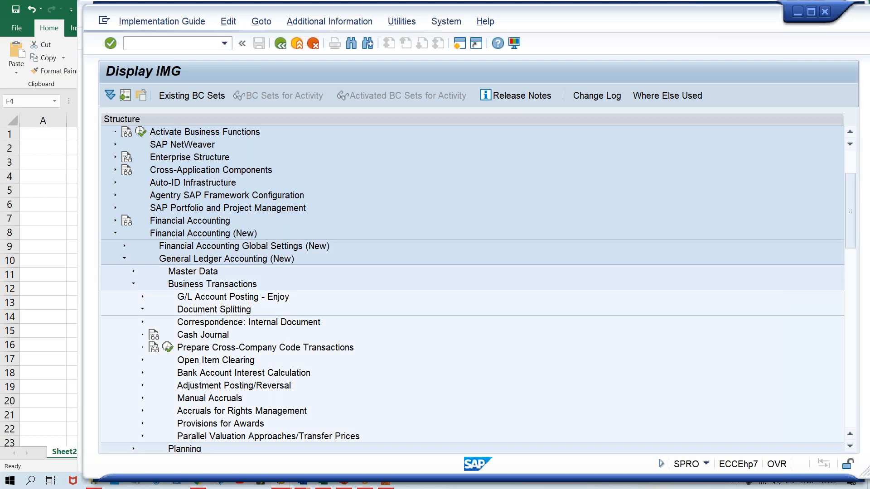
double_click(222, 309)
left_click(212, 422)
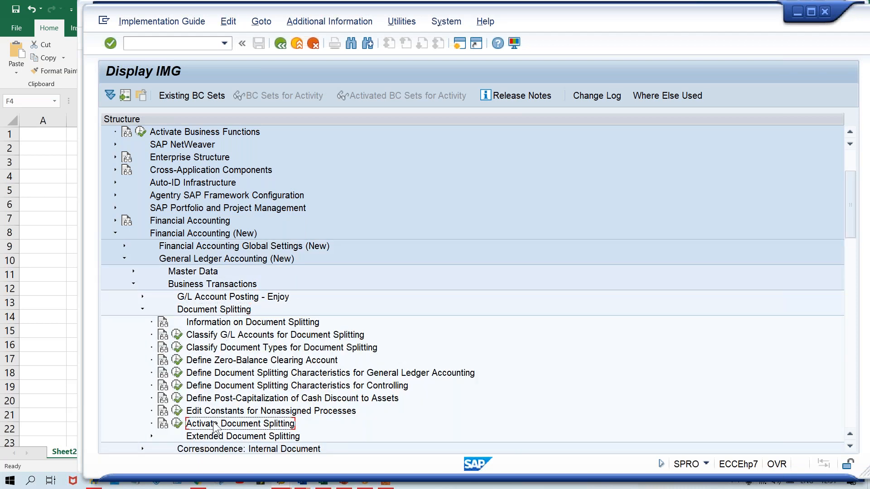
right_click(195, 429)
left_click(195, 427)
left_click(179, 425)
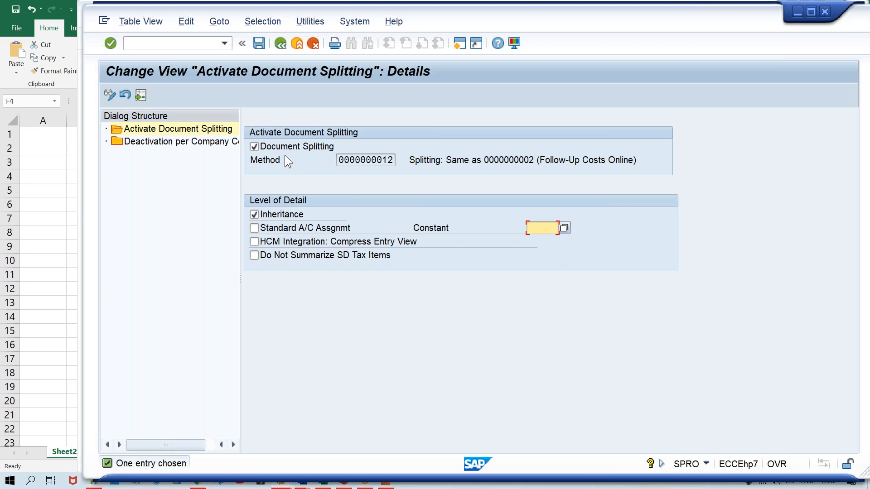
Open the Deactivation per Company Code view and position its list at company code TM00.
double_click(184, 140)
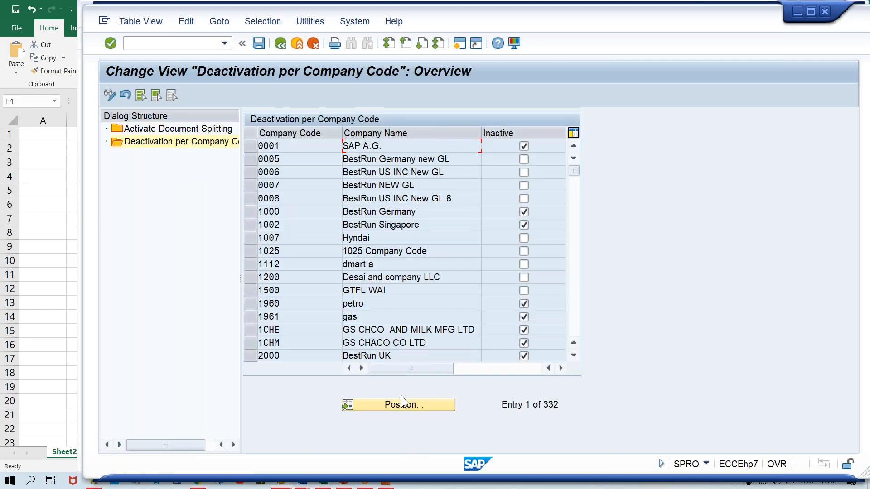
left_click(402, 405)
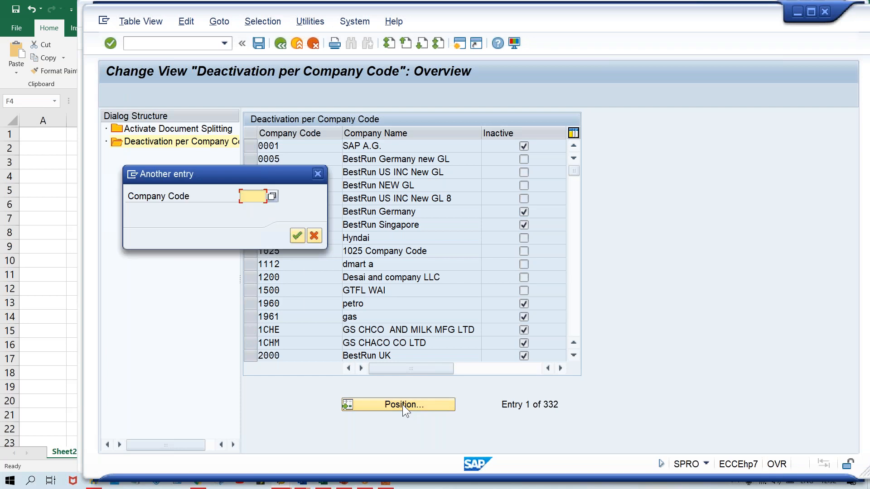
type("TM00")
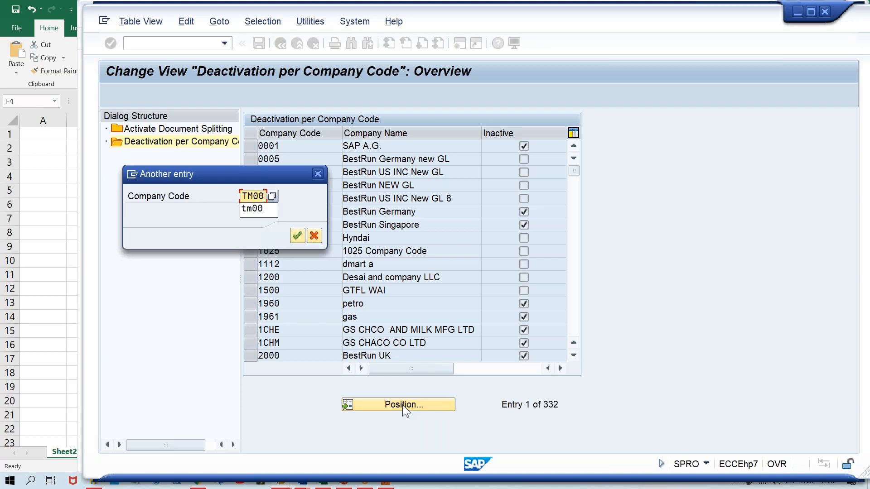
key("Return")
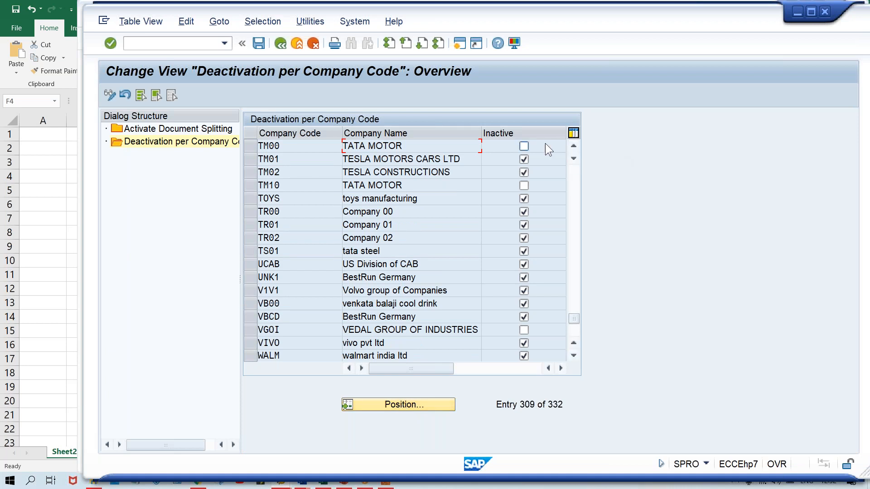
Mark company code TM00 as inactive for document splitting and save the change under customizing request EH7K900724.
left_click(522, 146)
key("ctrl+s")
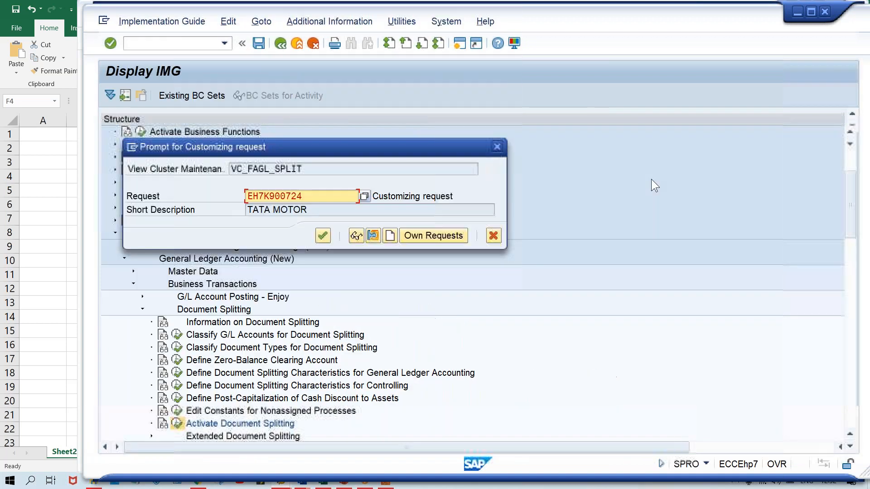
left_click(323, 237)
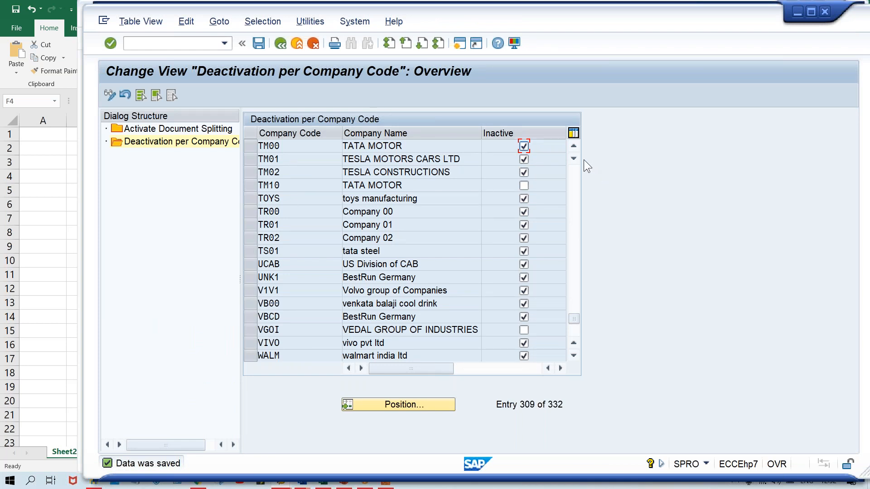
Open the details of the Activate Document Splitting view to review its splitting and inheritance settings.
left_click(524, 146)
double_click(154, 132)
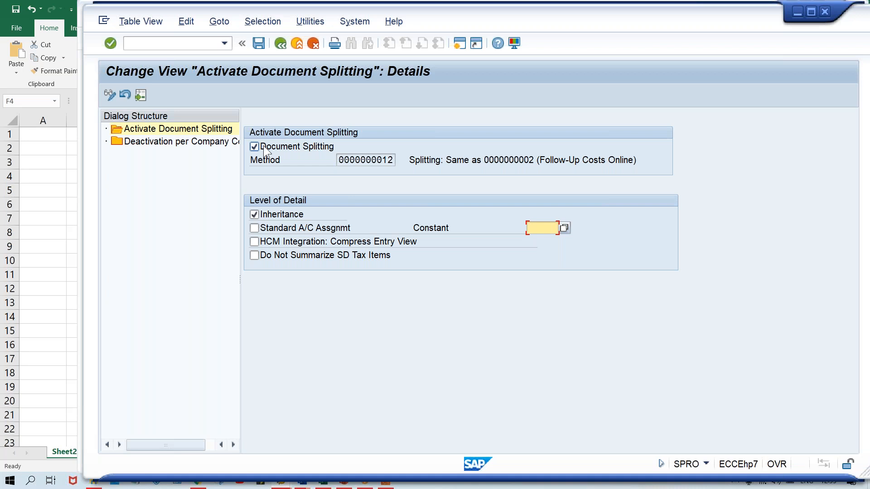
Return to the F-02 document overview, reset its automatic postings and try to post the rent document again.
key("alt+Tab")
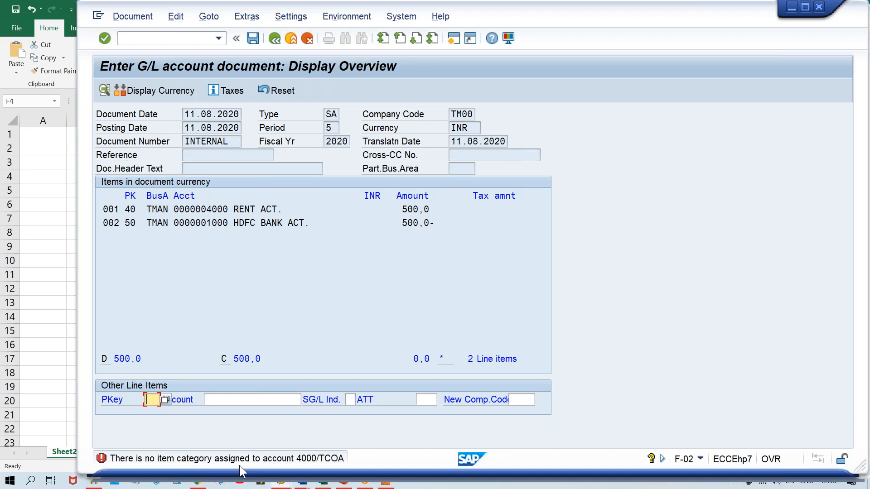
key("alt+Tab")
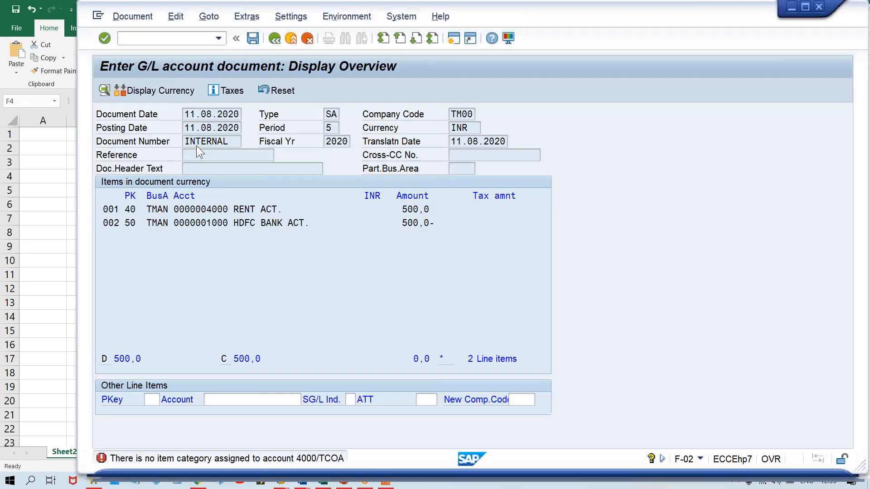
key("Return")
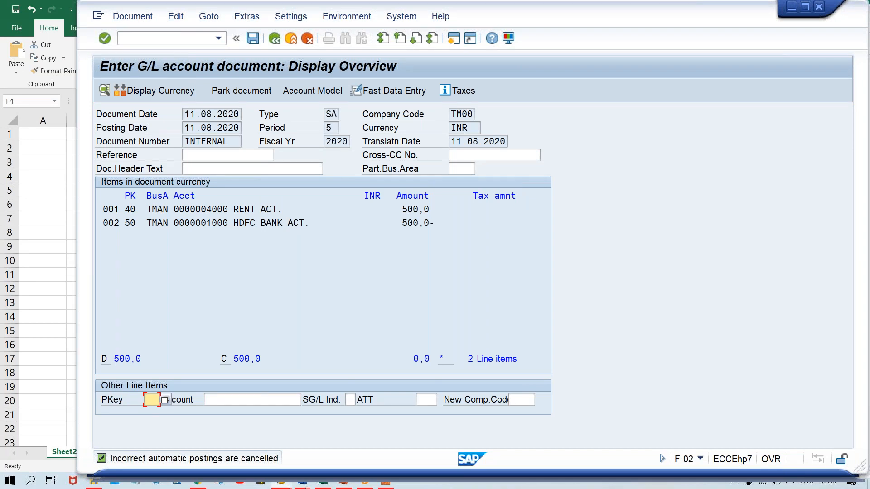
key("Return")
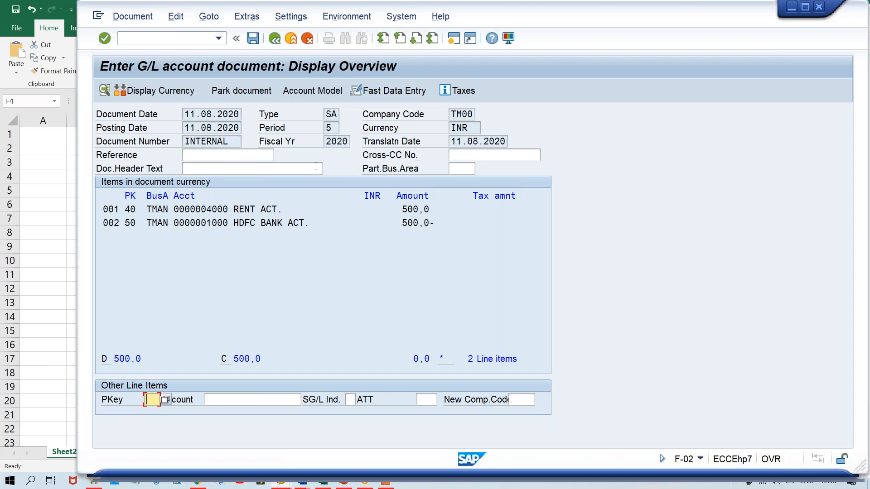
key("ctrl+s")
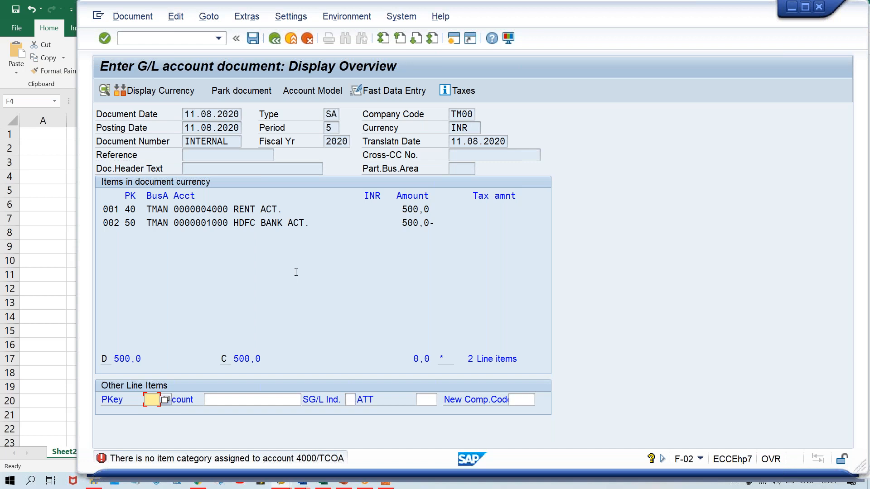
Restart the posting with /NF-02 and enter document date 11.08.2020 and account 4000 for the posting key 40 item.
left_click(142, 36)
type("/NF-02")
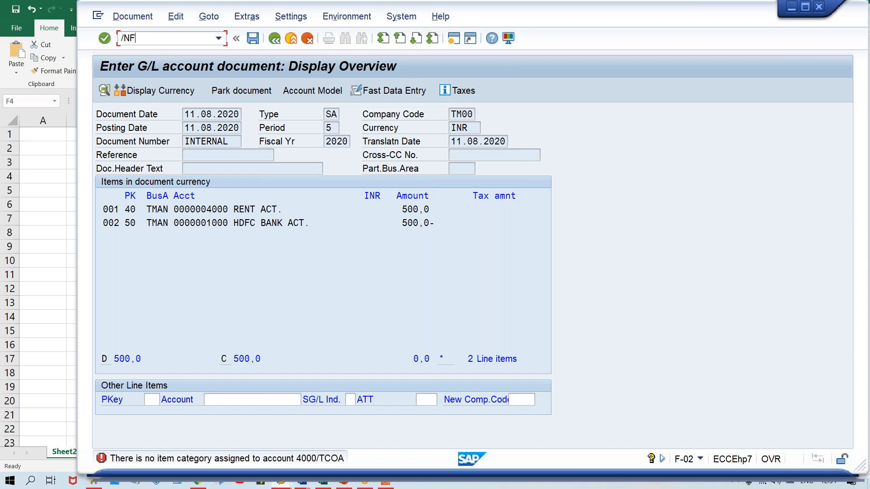
key("Return")
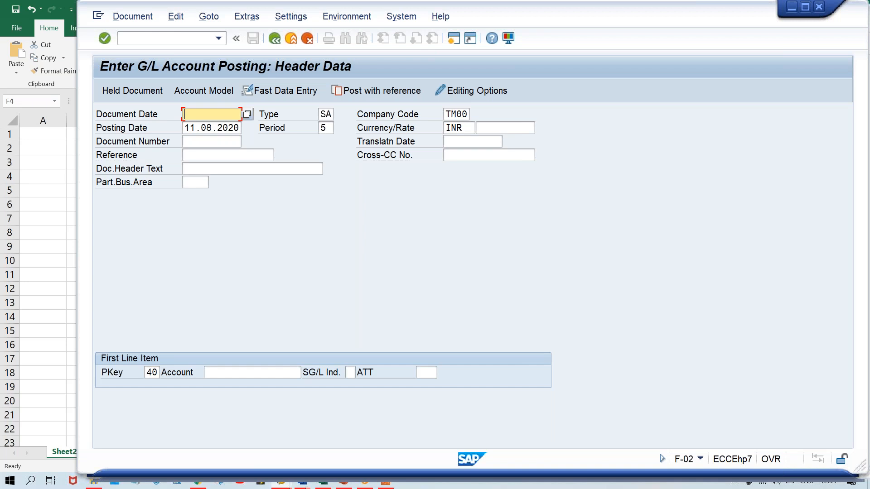
key("Down")
key("Down")
key("Return")
key("ctrl+Tab")
key("Tab")
key("Down")
key("Down")
key("Down")
key("Return")
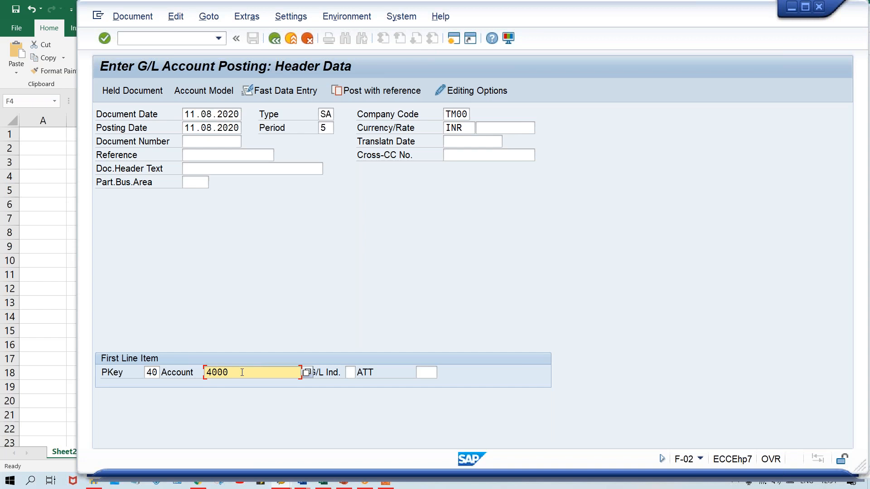
key("Return")
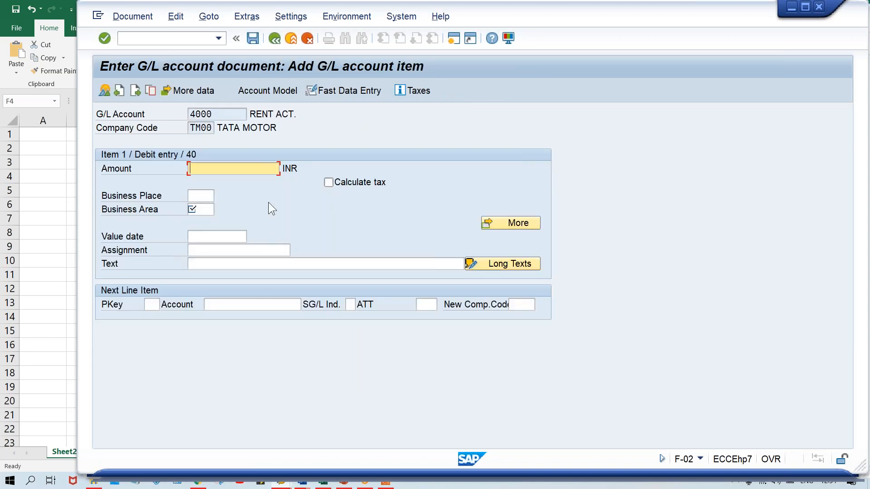
Fill the rent debit item with amount 500, business area TMAN and the text Rent for corp. office.
type("500")
key("Tab")
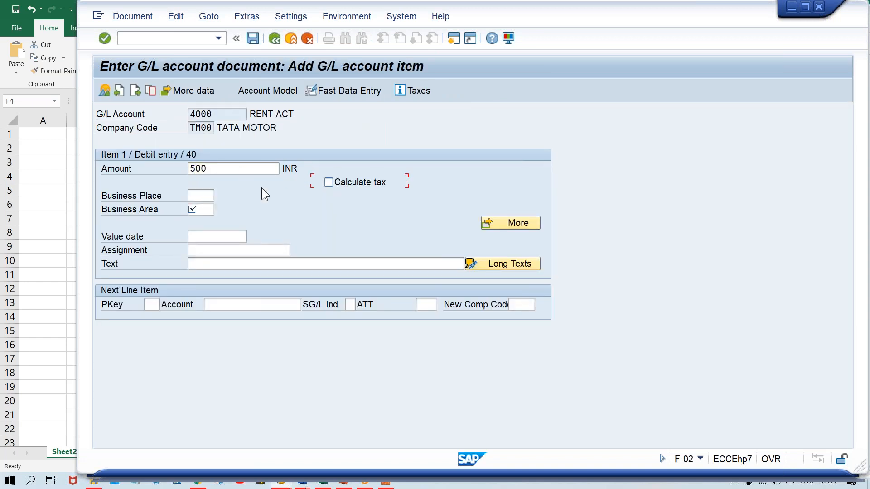
key("Tab")
key("Down")
key("Tab")
key("Tab")
key("Tab")
key("Down")
key("Down")
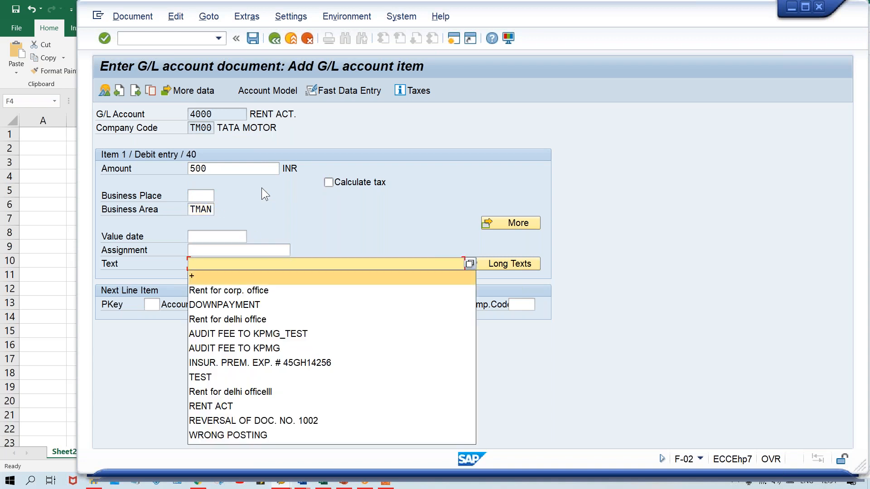
key("Return")
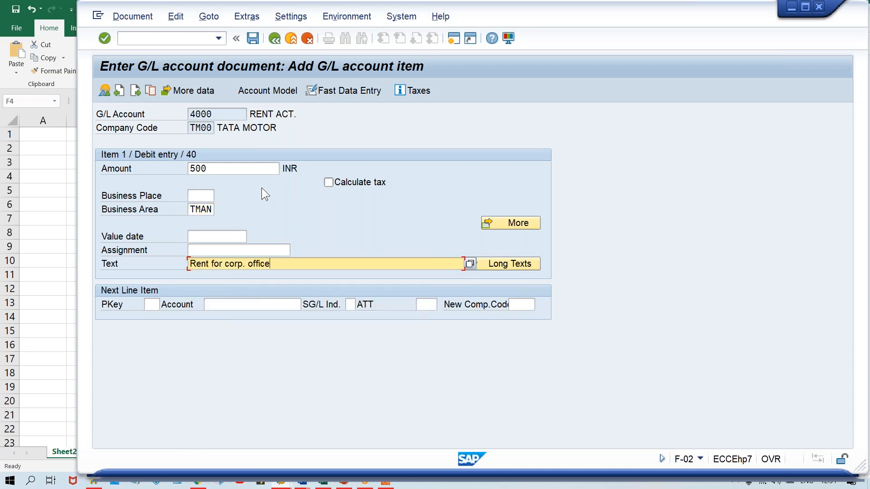
Add a credit line item with posting key 50 for account 1000.
key("Tab")
type("50")
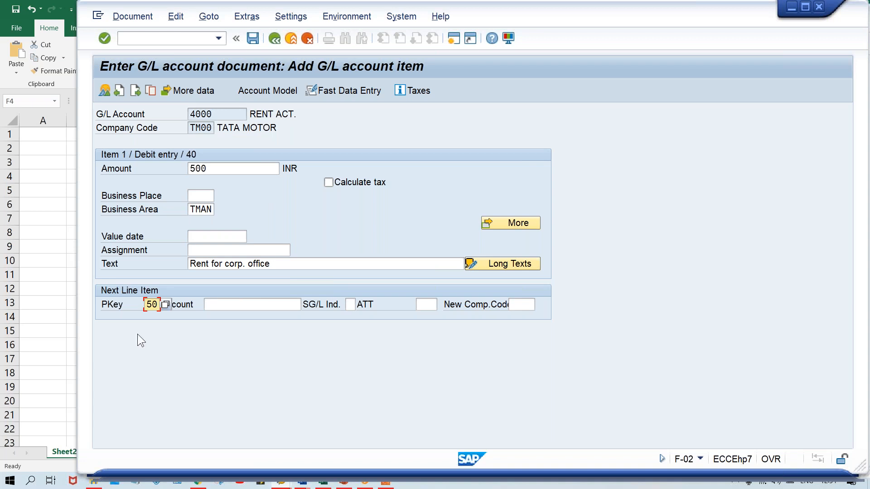
key("Tab")
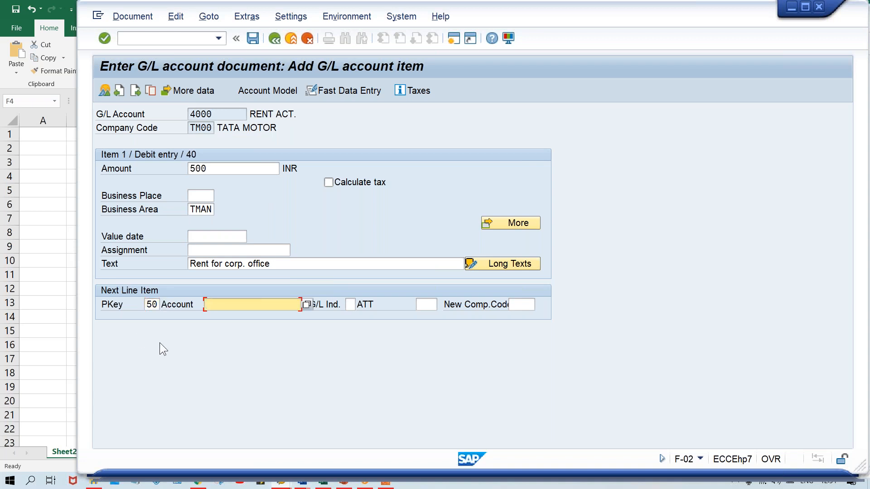
type("1000")
key("Return")
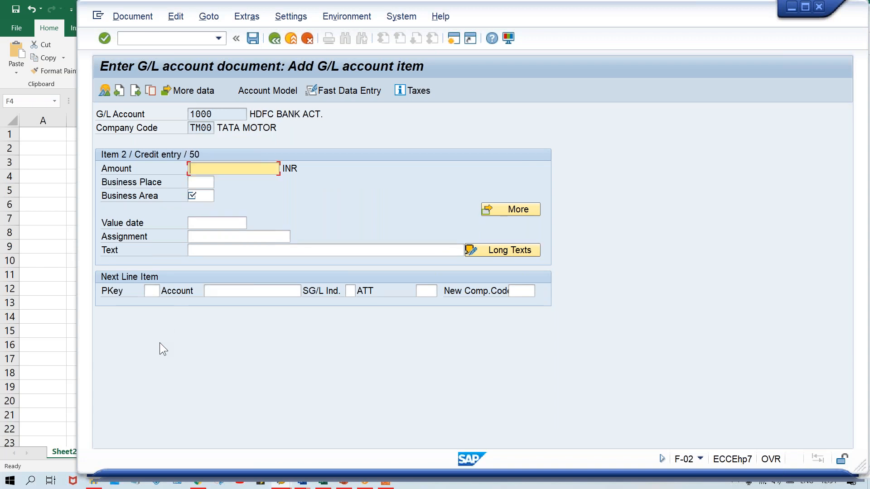
Set the bank credit item's amount to * and its business area to TMAN.
type("*")
key("Tab")
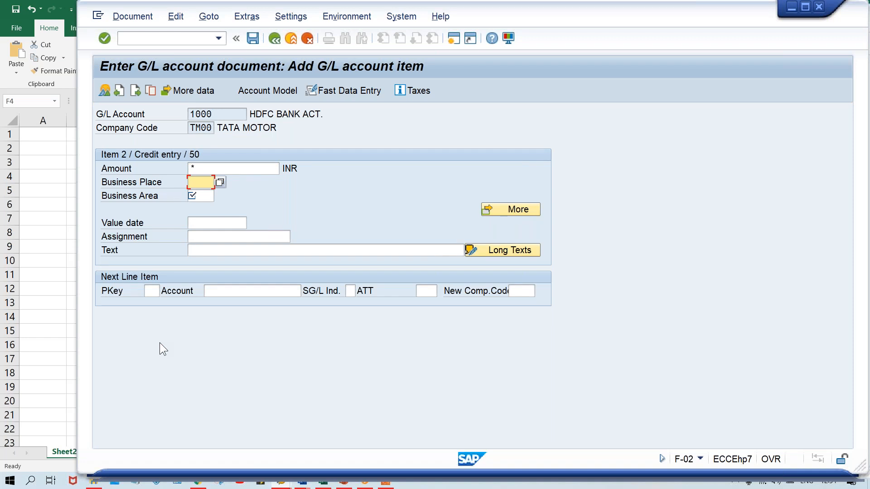
key("Tab")
key("Down")
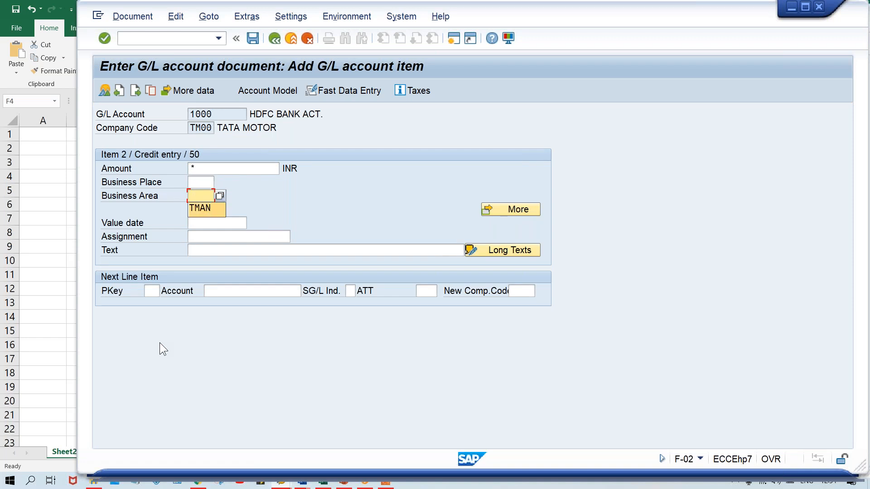
key("Return")
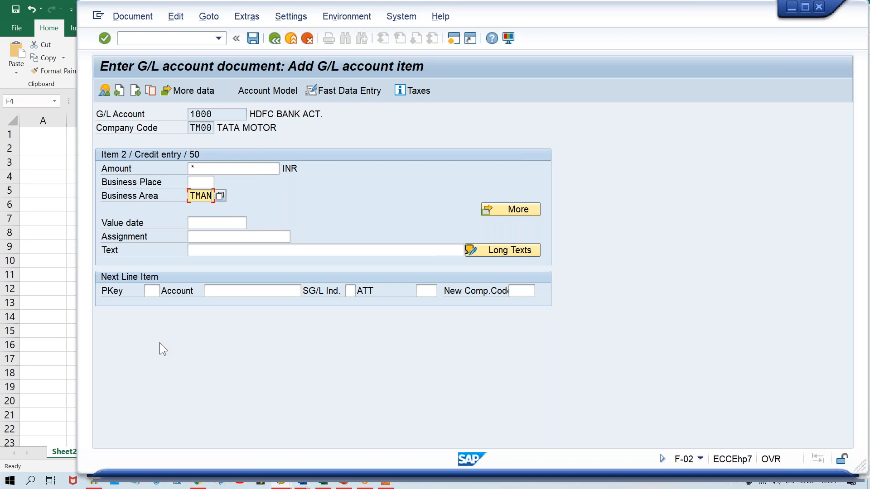
Set the bank credit item's text to + in place of the full rent description.
key("Tab")
key("Tab")
key("Tab")
key("Down")
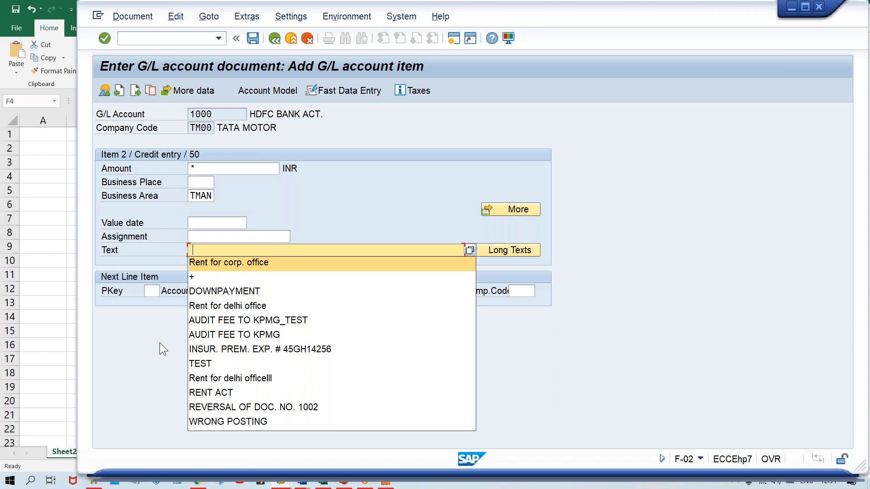
key("Return")
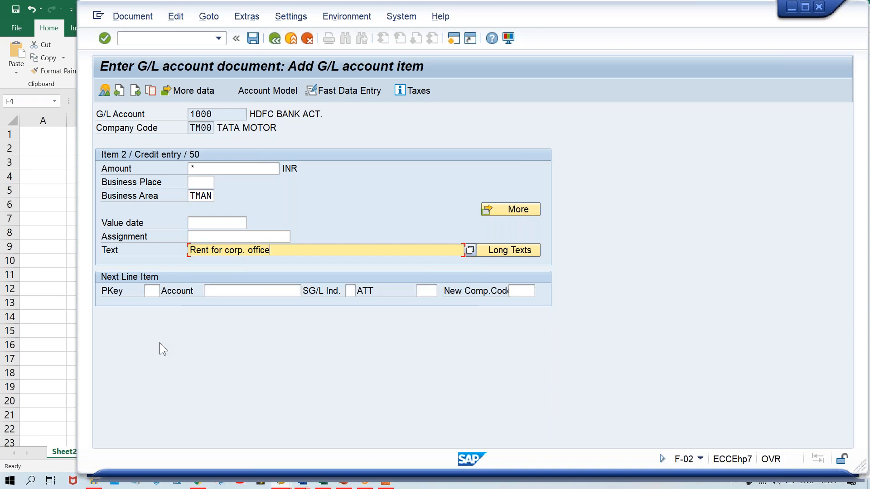
key("Tab")
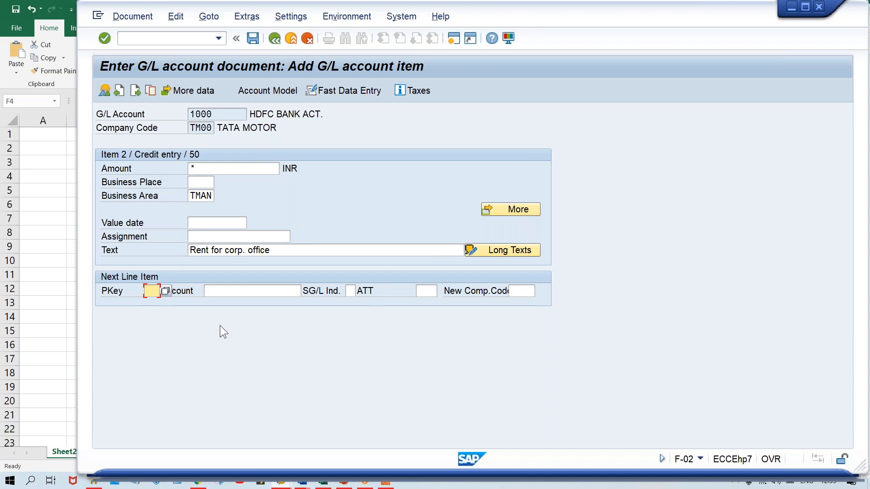
left_click_drag(287, 248, 126, 246)
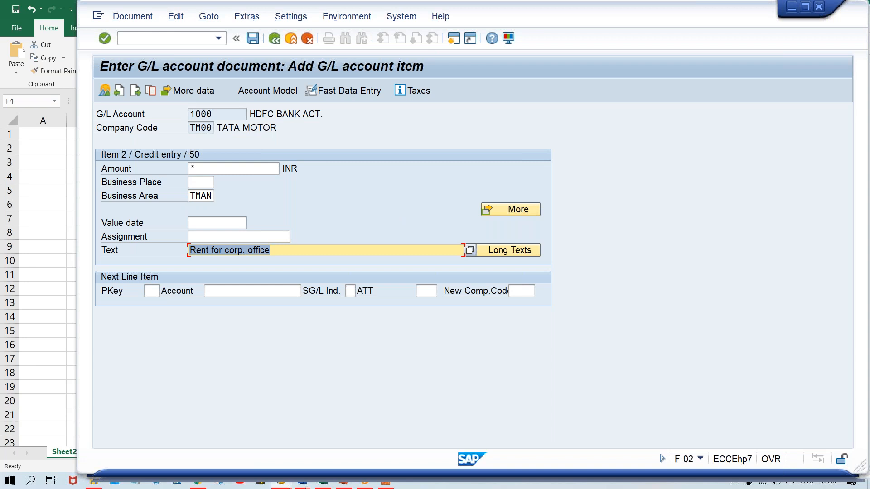
type("+")
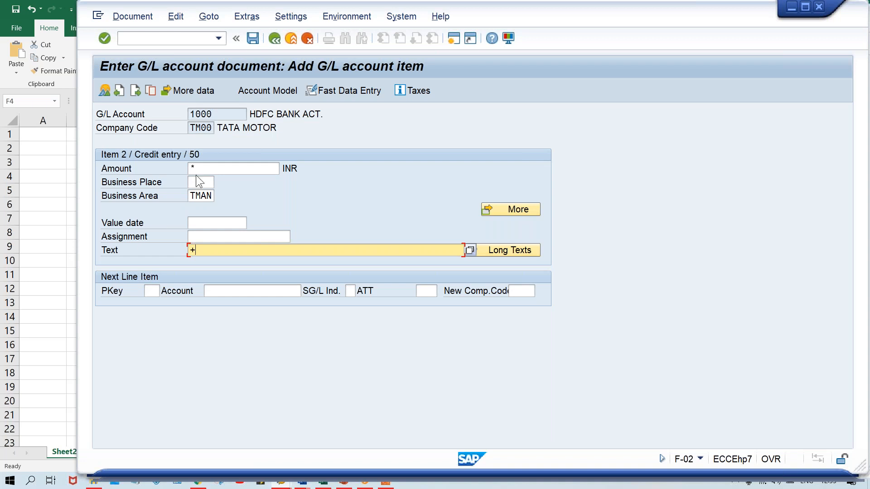
Simulate the two-item rent document and post it in company code TM00.
left_click(134, 19)
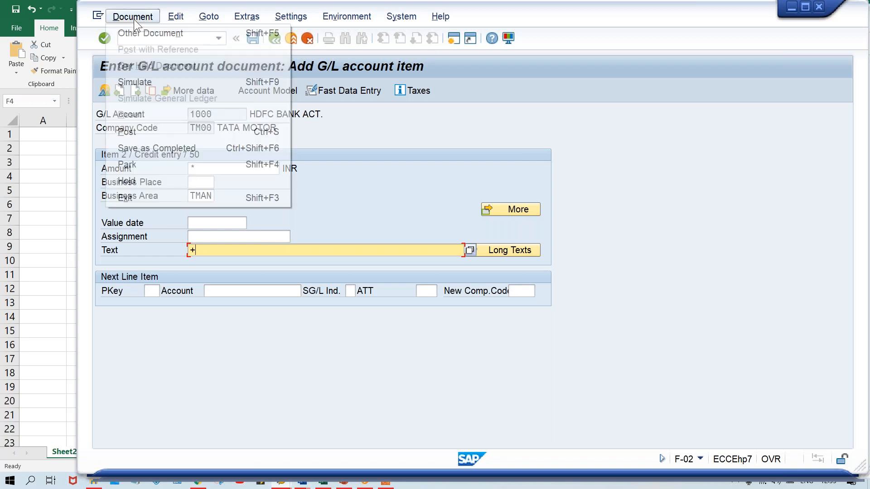
left_click(143, 80)
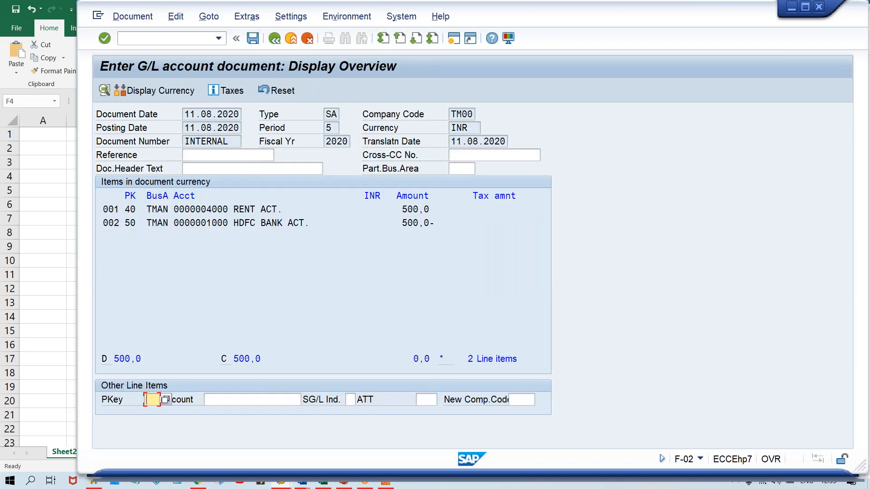
key("ctrl+s")
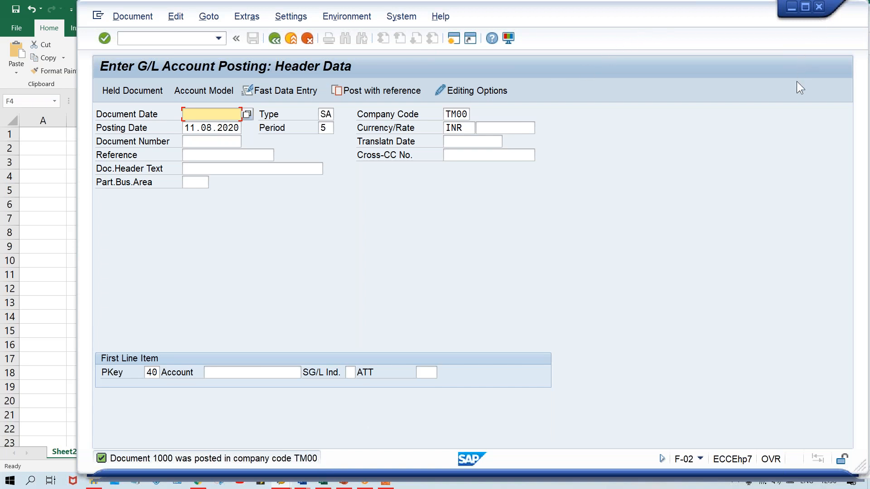
Switch from the F-02 posting session to another open window.
key("alt+Tab")
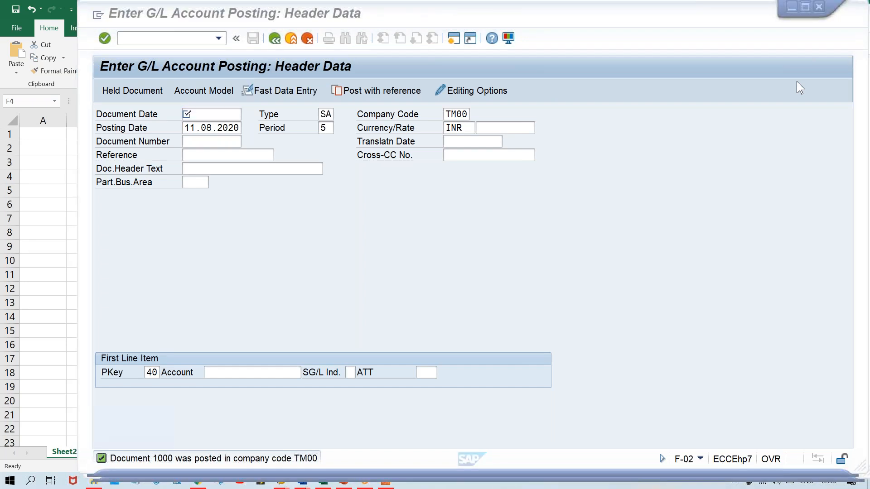